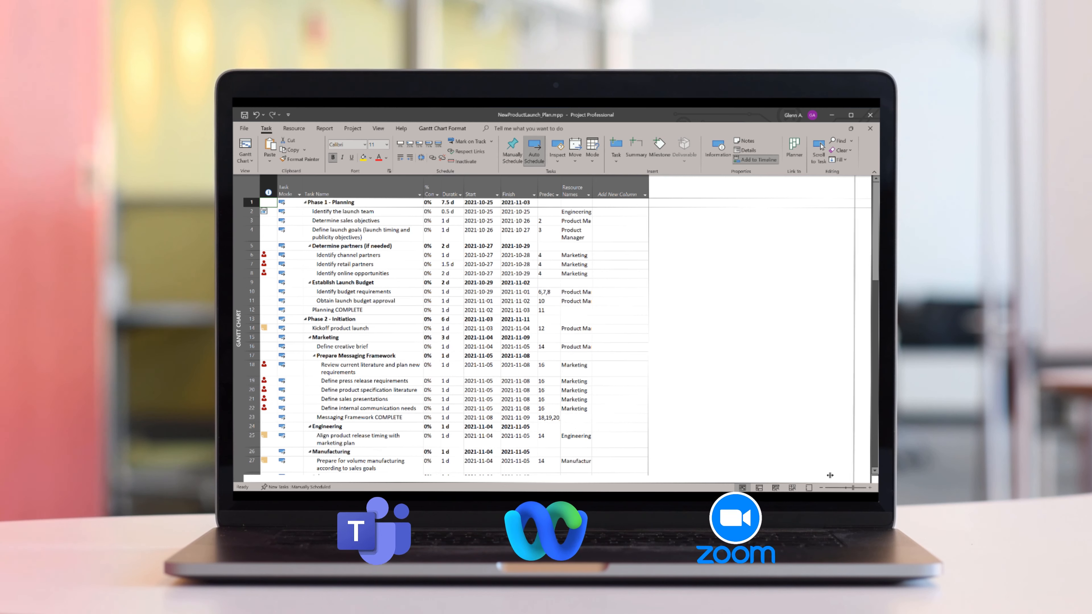
Show the Gantt bars beside the task table and narrow the Task Mode and Task Name columns
{"action": "left_click_drag", "start_coordinate": [828, 474], "coordinate": [593, 472]}
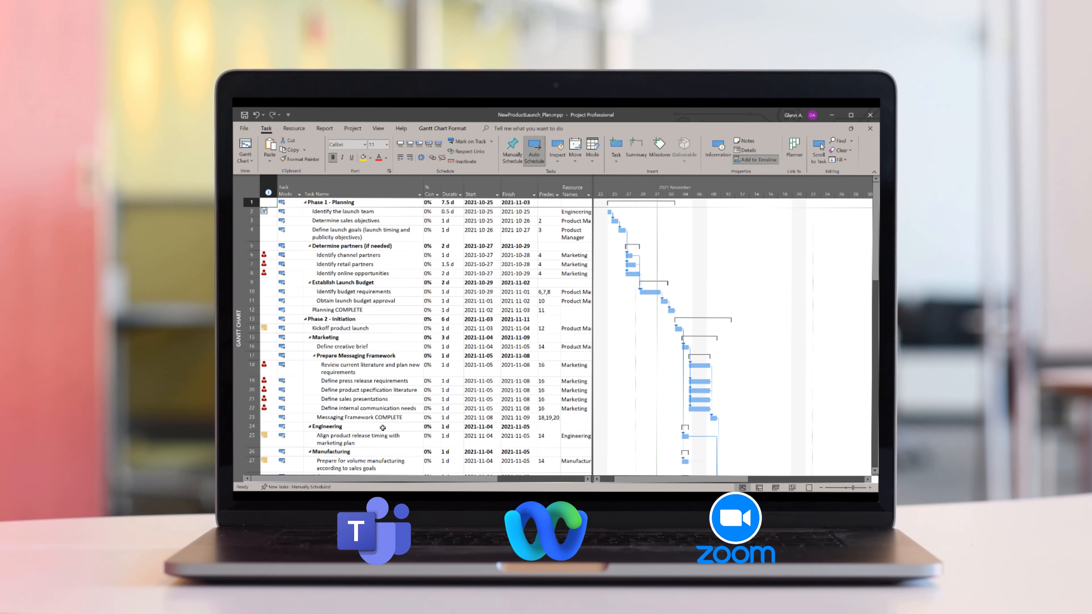
{"action": "left_click_drag", "start_coordinate": [304, 186], "coordinate": [293, 186]}
{"action": "left_click_drag", "start_coordinate": [412, 186], "coordinate": [406, 186]}
{"action": "left_click_drag", "start_coordinate": [593, 276], "coordinate": [577, 278]}
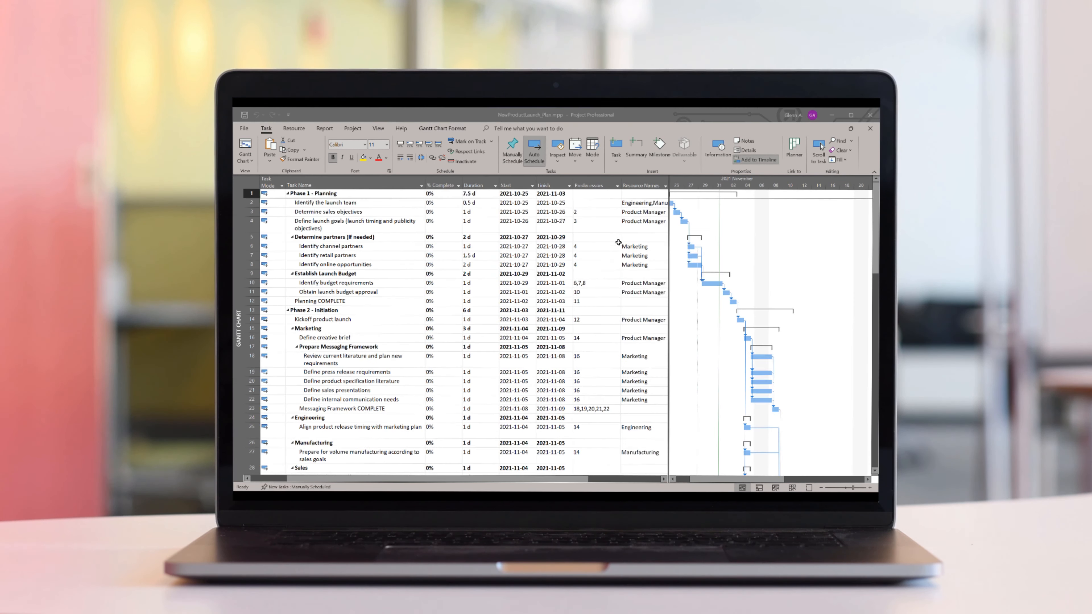
Expand the task table, tighten its columns, and place the chart divider at the edge of the Resource Names column
{"action": "left_click_drag", "start_coordinate": [725, 179], "coordinate": [742, 180]}
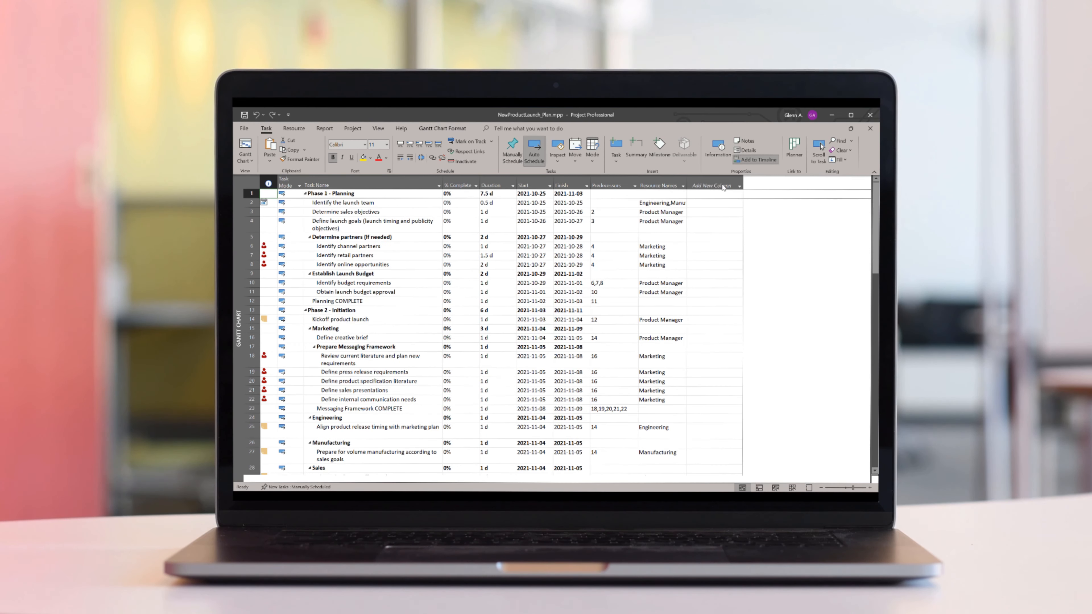
{"action": "mouse_move", "coordinate": [443, 184]}
{"action": "left_mouse_down"}
{"action": "mouse_move", "coordinate": [424, 184]}
{"action": "mouse_move", "coordinate": [463, 189]}
{"action": "left_mouse_up"}
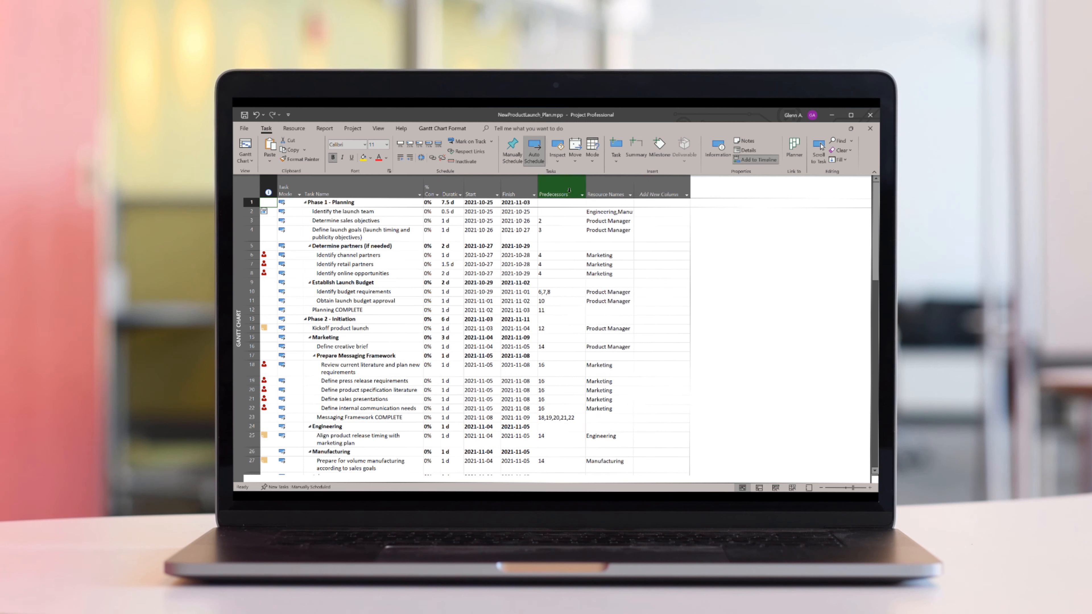
{"action": "mouse_move", "coordinate": [586, 189]}
{"action": "left_mouse_down"}
{"action": "mouse_move", "coordinate": [561, 191]}
{"action": "mouse_move", "coordinate": [592, 192]}
{"action": "left_mouse_up"}
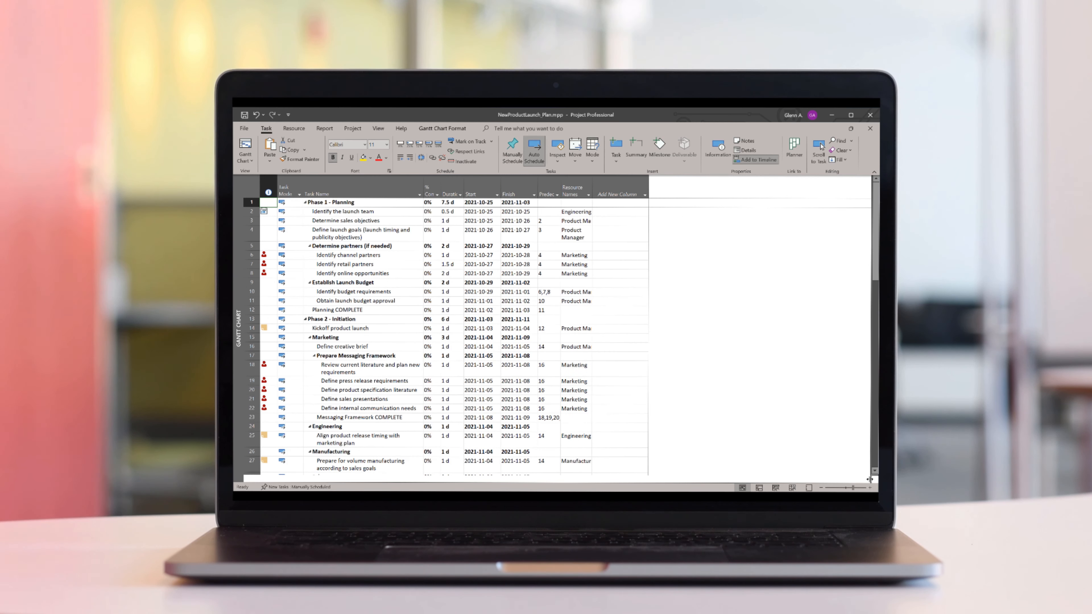
{"action": "left_click_drag", "start_coordinate": [872, 463], "coordinate": [592, 468]}
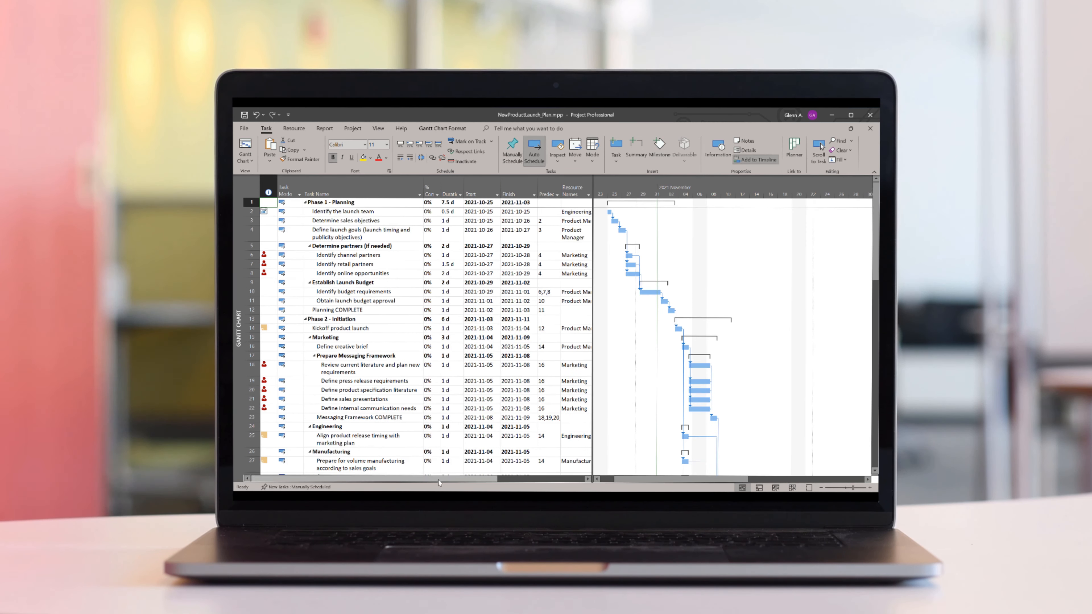
Narrow the Task Mode and Task Name columns in the task table
{"action": "left_click_drag", "start_coordinate": [302, 191], "coordinate": [291, 191]}
{"action": "left_click", "coordinate": [408, 188]}
{"action": "left_click_drag", "start_coordinate": [408, 188], "coordinate": [404, 188]}
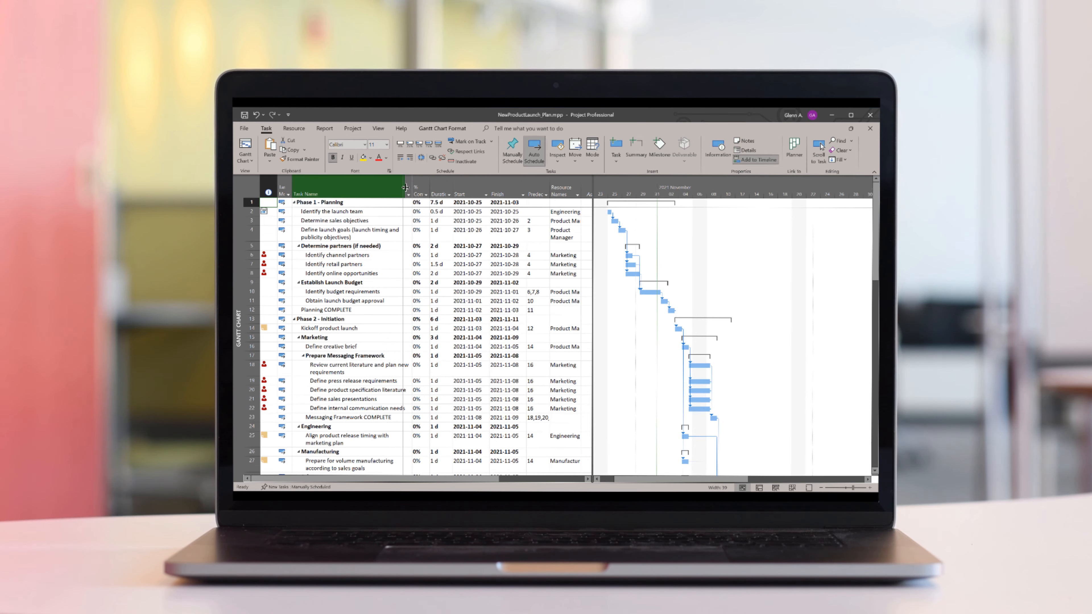
{"action": "left_click", "coordinate": [434, 189]}
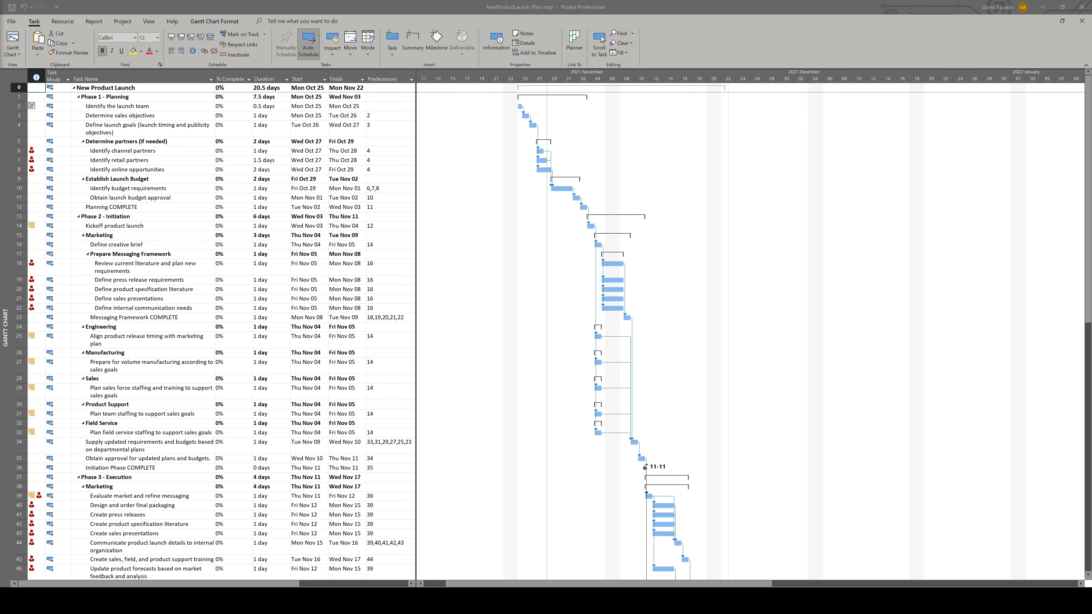
Set the project's date format to 2009-01-28 in the general Project Options
{"action": "left_click", "coordinate": [11, 21]}
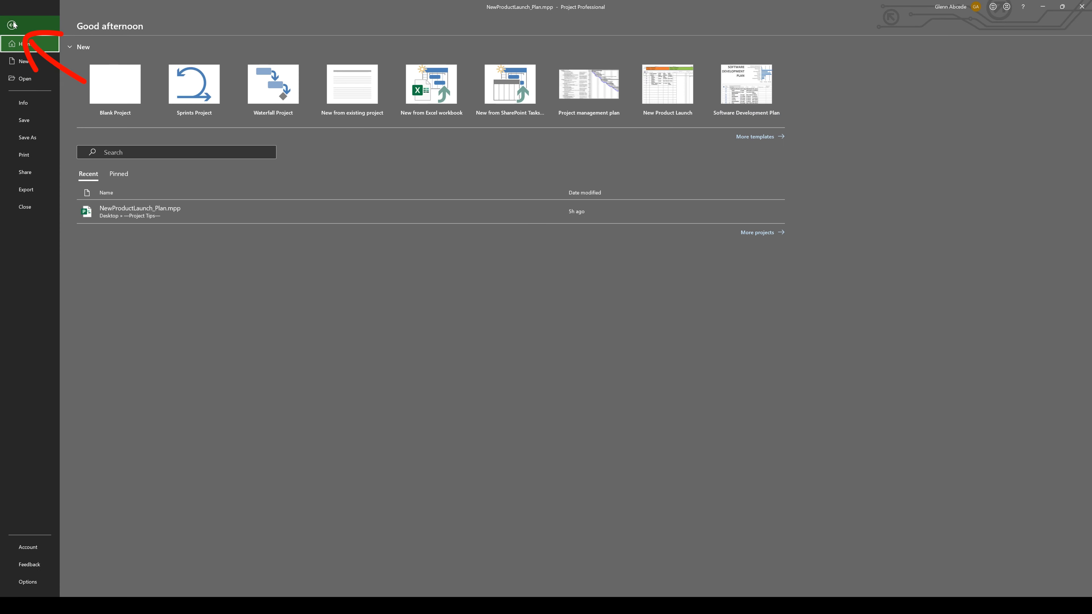
{"action": "left_click", "coordinate": [28, 583]}
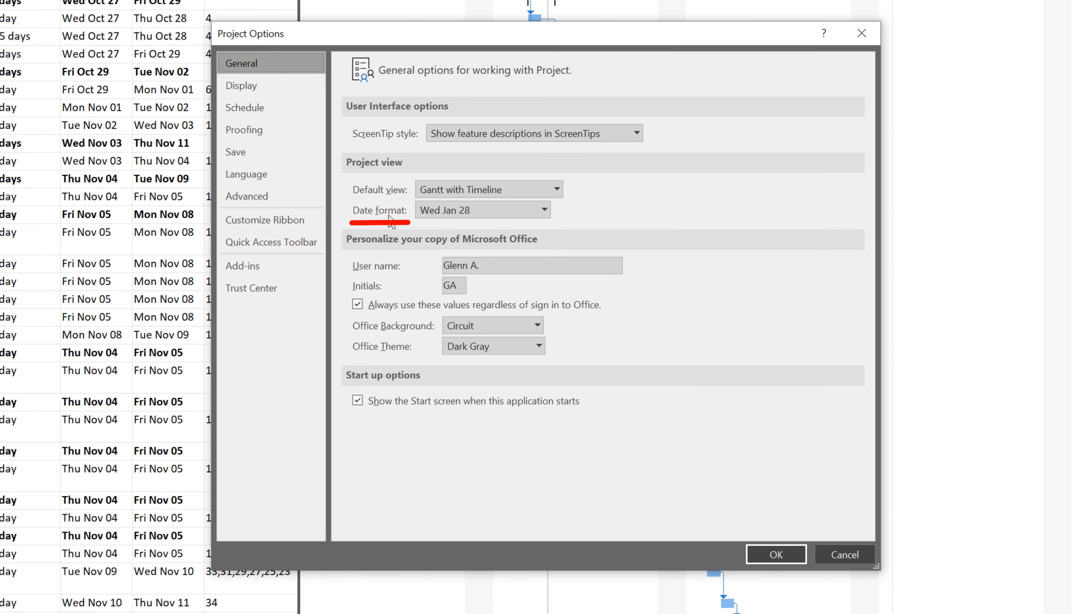
{"action": "left_click", "coordinate": [544, 210]}
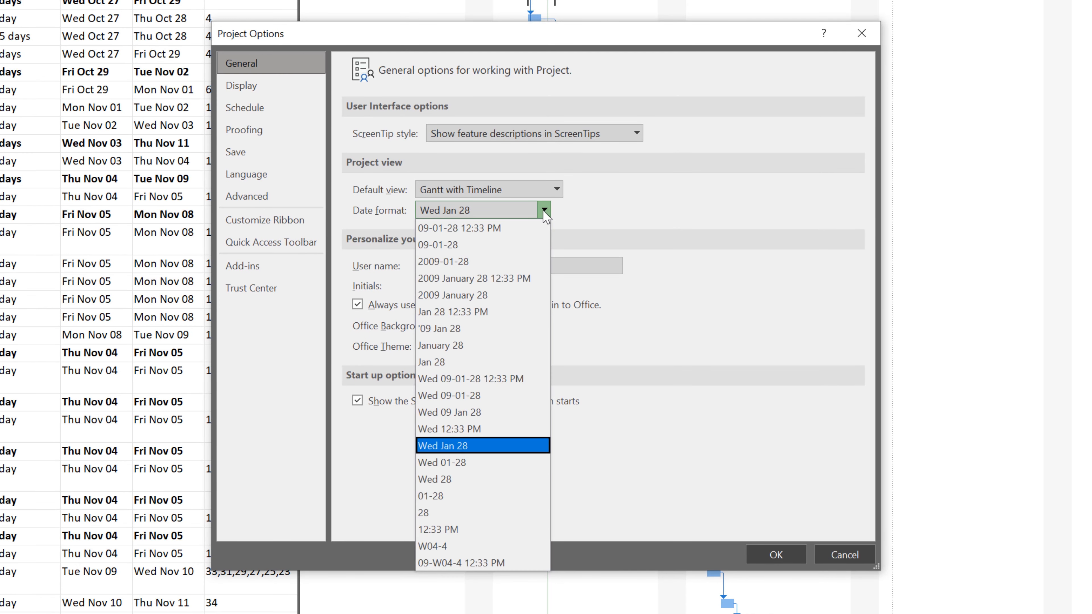
{"action": "left_click", "coordinate": [452, 263]}
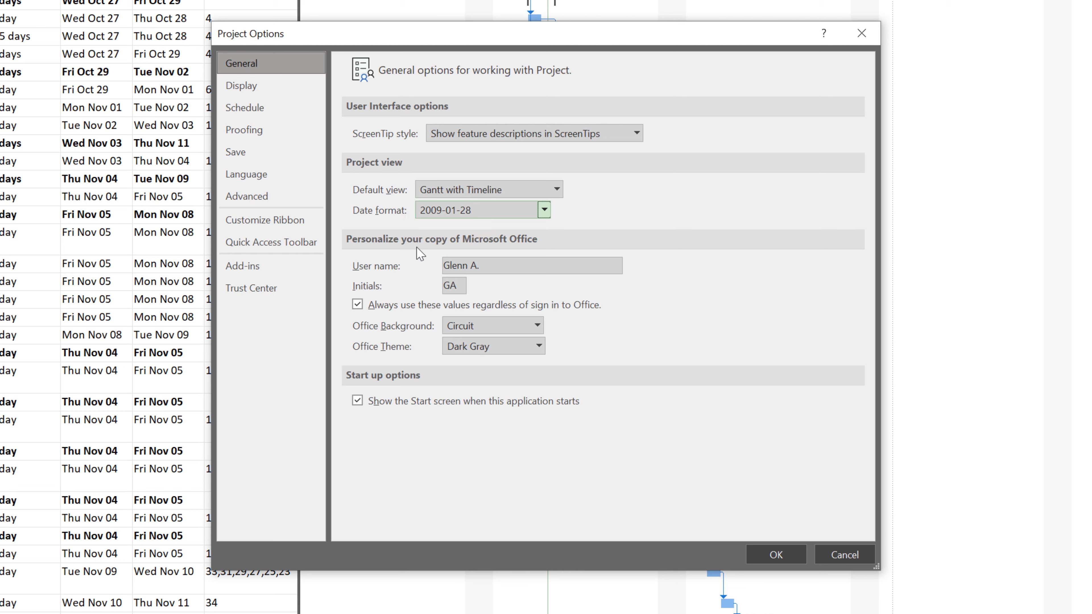
Set new tasks to Manually Scheduled and auto-scheduled tasks to start from the Current Date in the scheduling options
{"action": "left_click", "coordinate": [243, 89]}
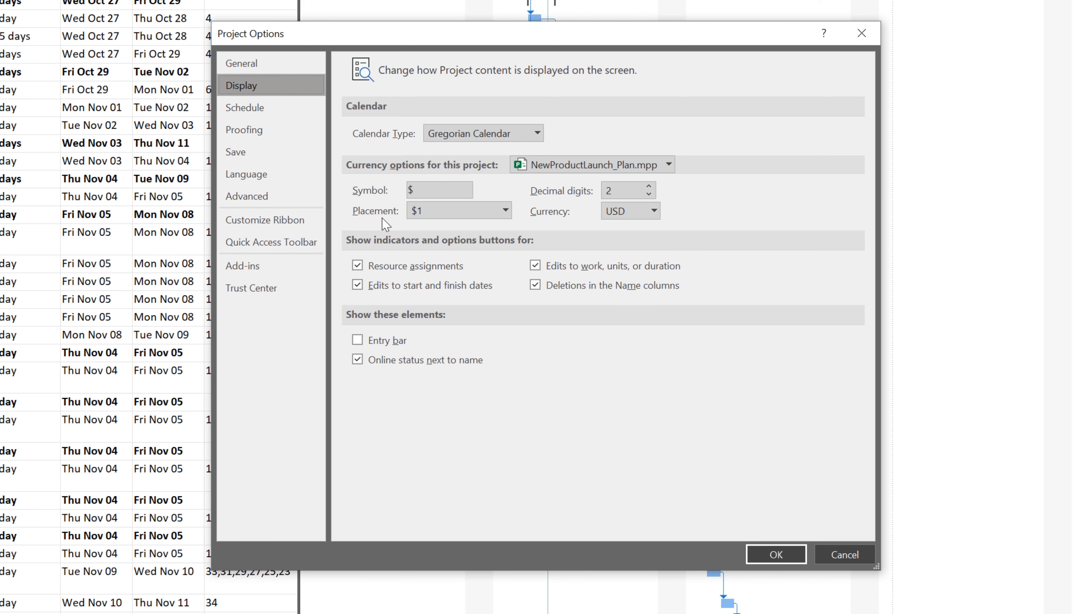
{"action": "left_click", "coordinate": [269, 108]}
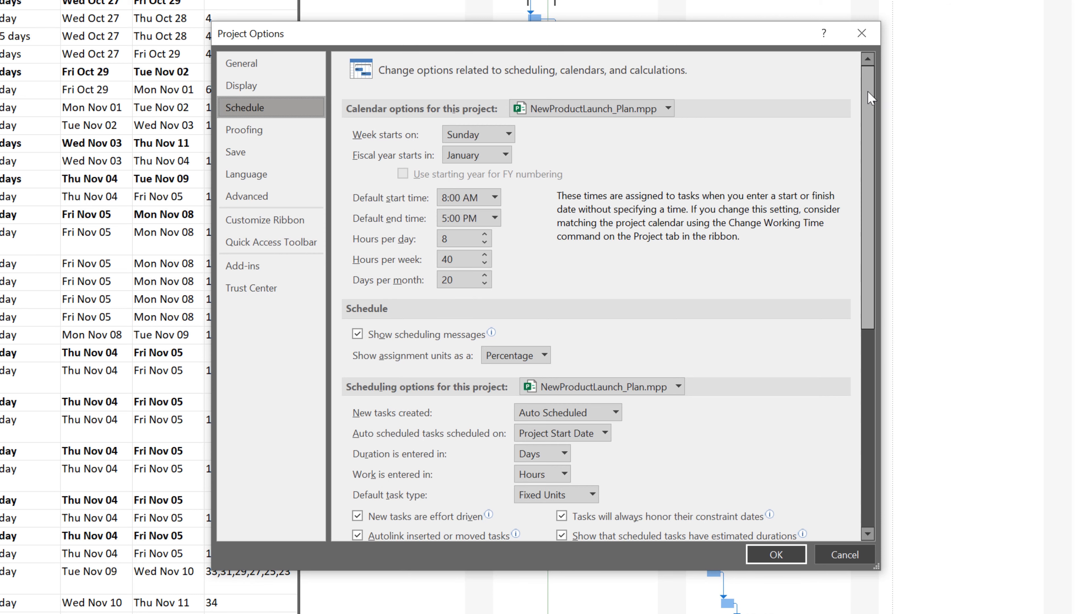
{"action": "left_click_drag", "start_coordinate": [867, 90], "coordinate": [860, 196]}
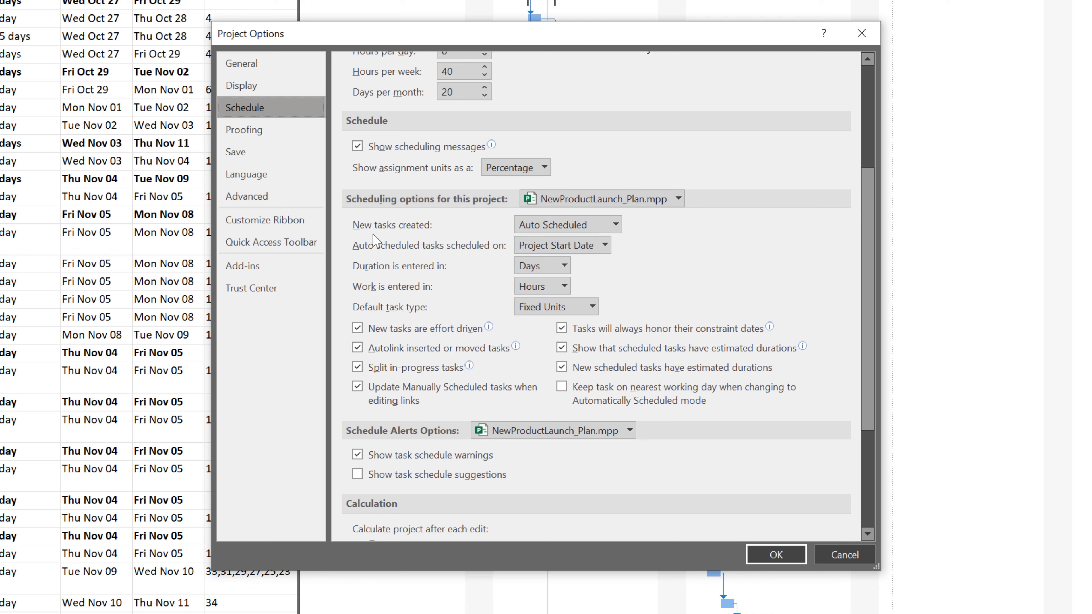
{"action": "left_click", "coordinate": [529, 229]}
{"action": "left_click", "coordinate": [531, 241]}
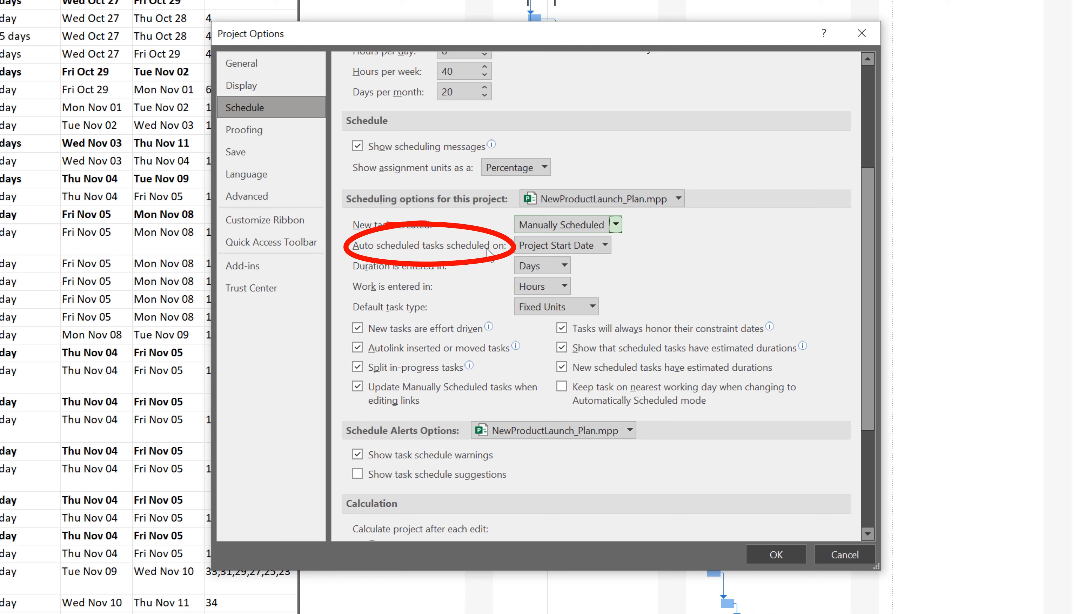
{"action": "left_click", "coordinate": [545, 243]}
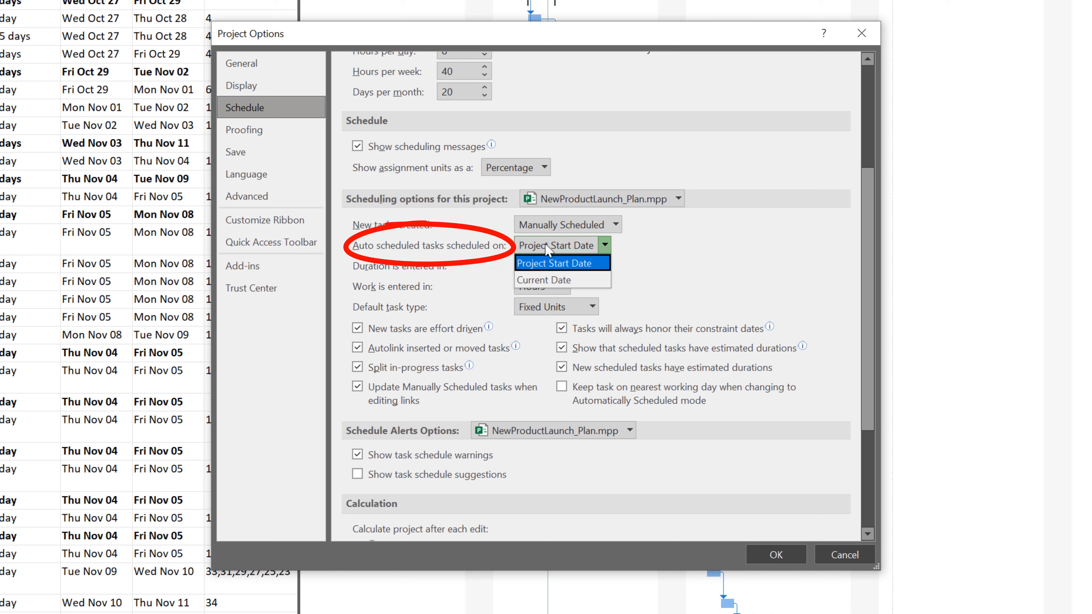
{"action": "left_click", "coordinate": [535, 280]}
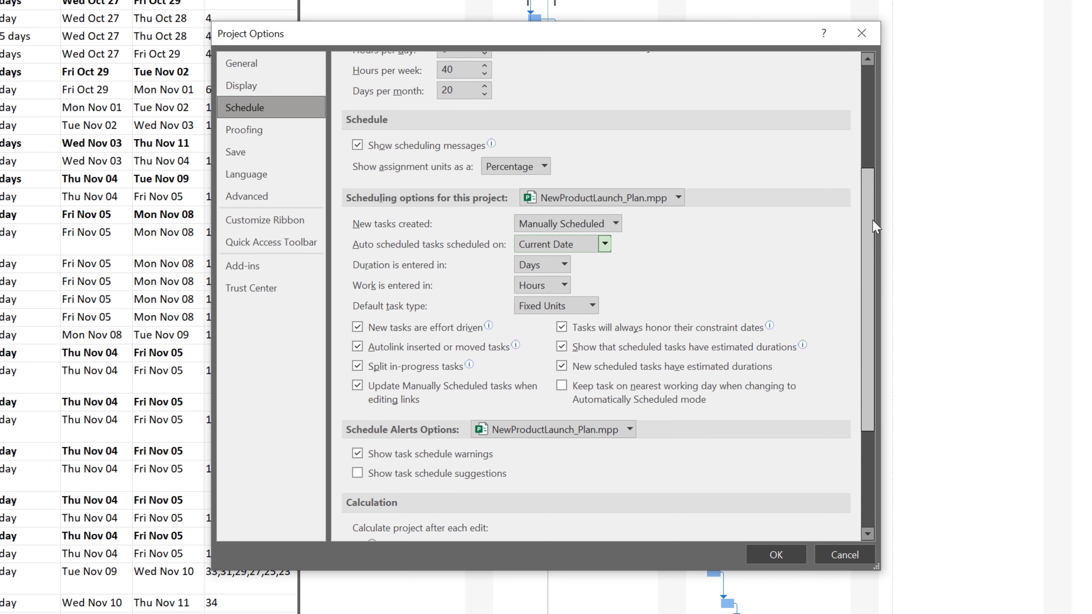
Examine the schedule alert, calculation, proofing, save and language options
{"action": "left_click_drag", "start_coordinate": [872, 220], "coordinate": [866, 334]}
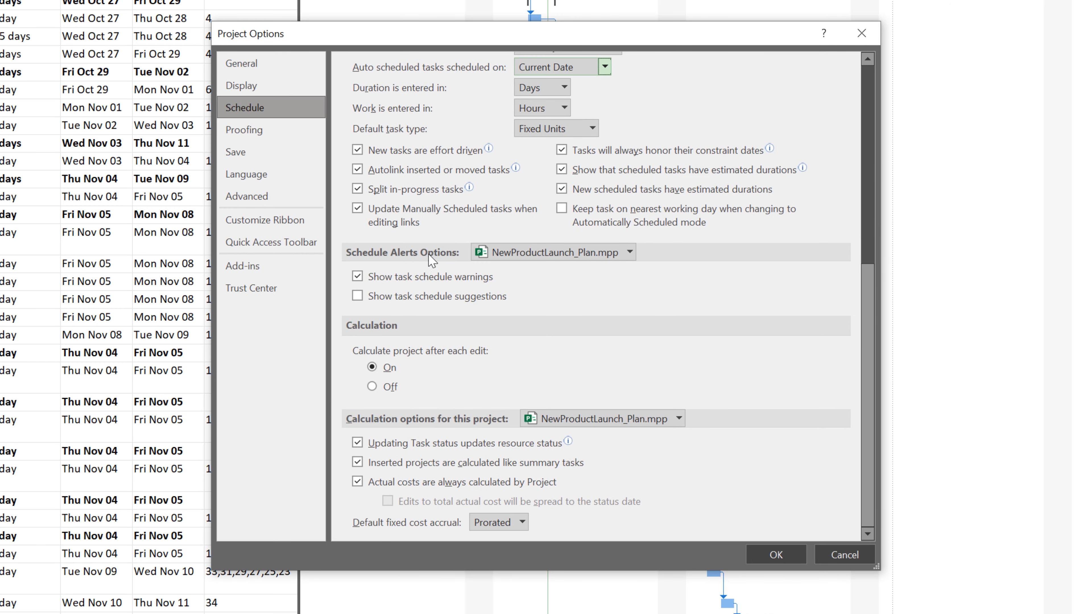
{"action": "left_click", "coordinate": [251, 137]}
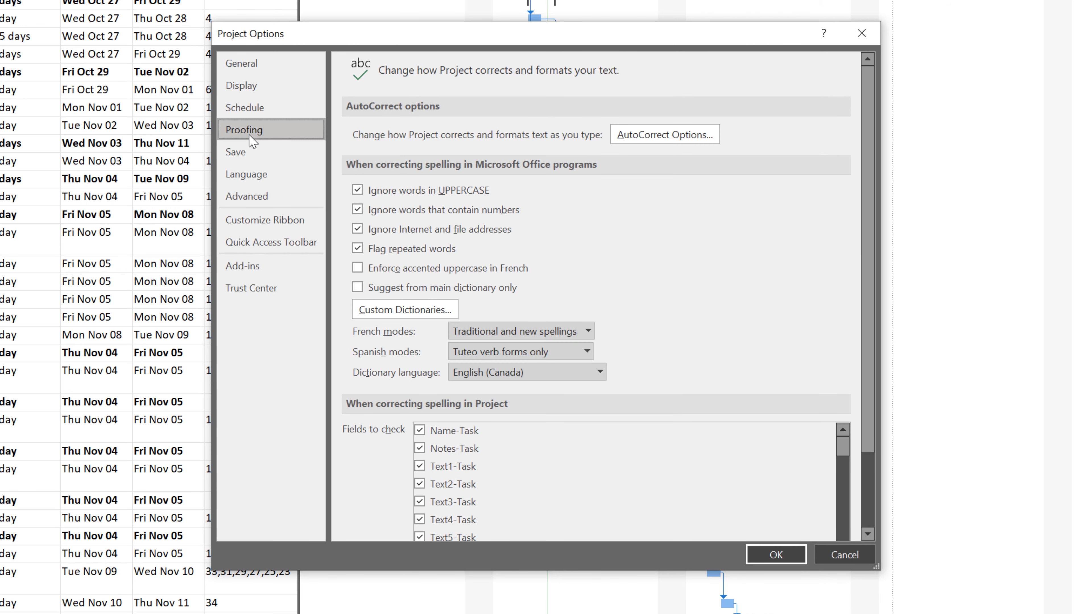
{"action": "left_click_drag", "start_coordinate": [863, 108], "coordinate": [868, 208]}
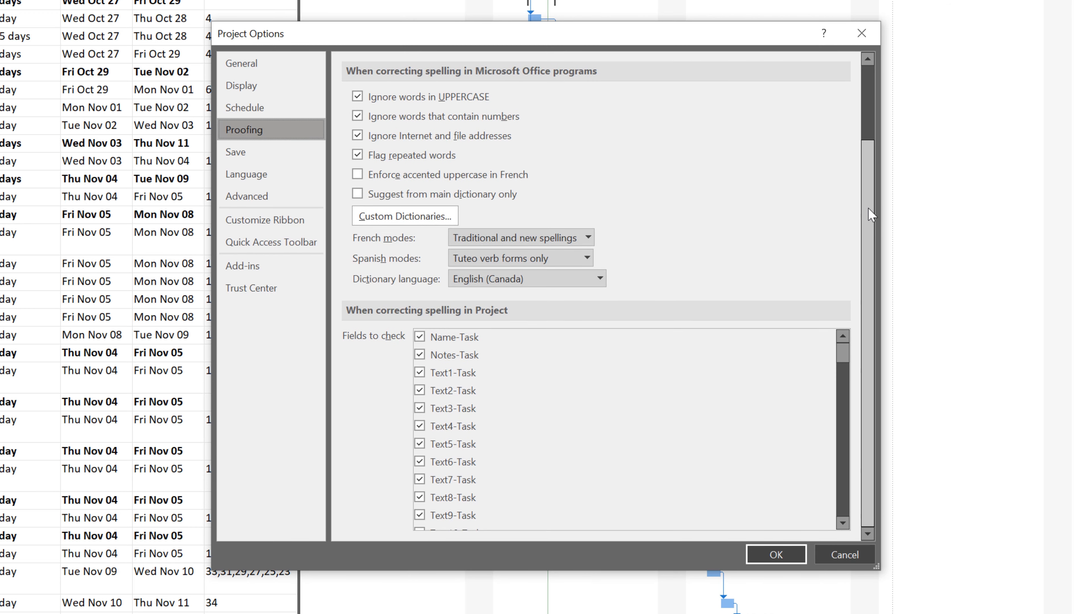
{"action": "left_click", "coordinate": [303, 156]}
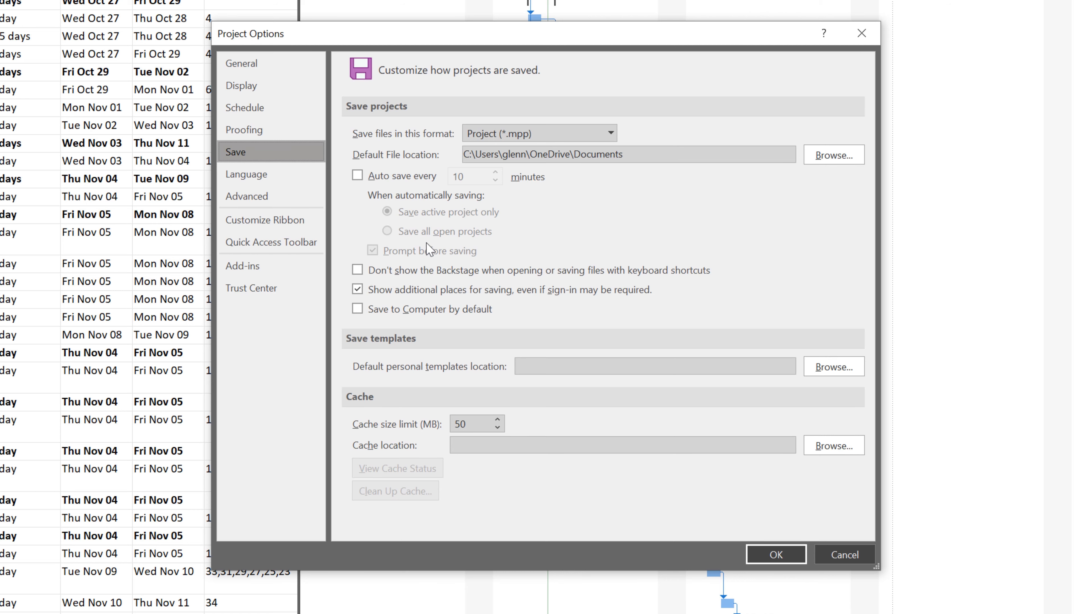
{"action": "left_click", "coordinate": [258, 179]}
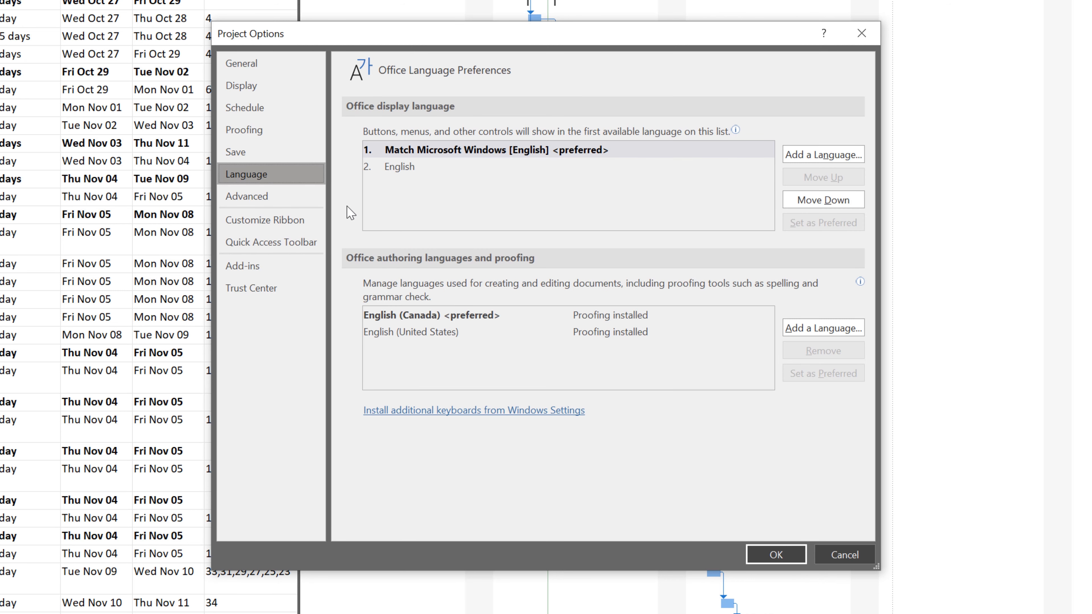
Abbreviate the project's minute, hour and day labels to m, h and d in the advanced display options
{"action": "left_click", "coordinate": [257, 202]}
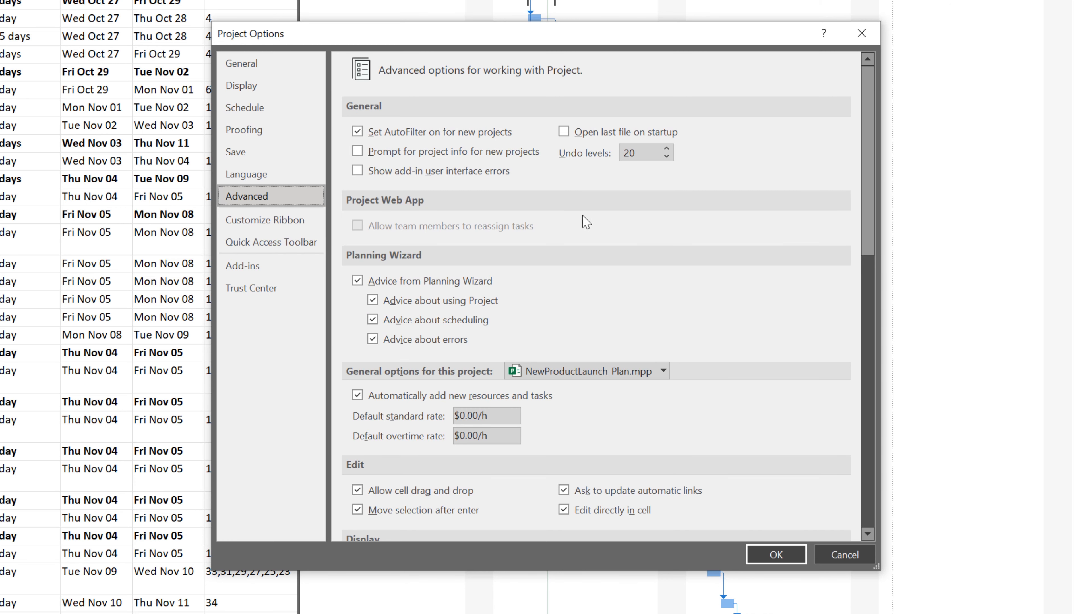
{"action": "left_click_drag", "start_coordinate": [863, 81], "coordinate": [906, 296]}
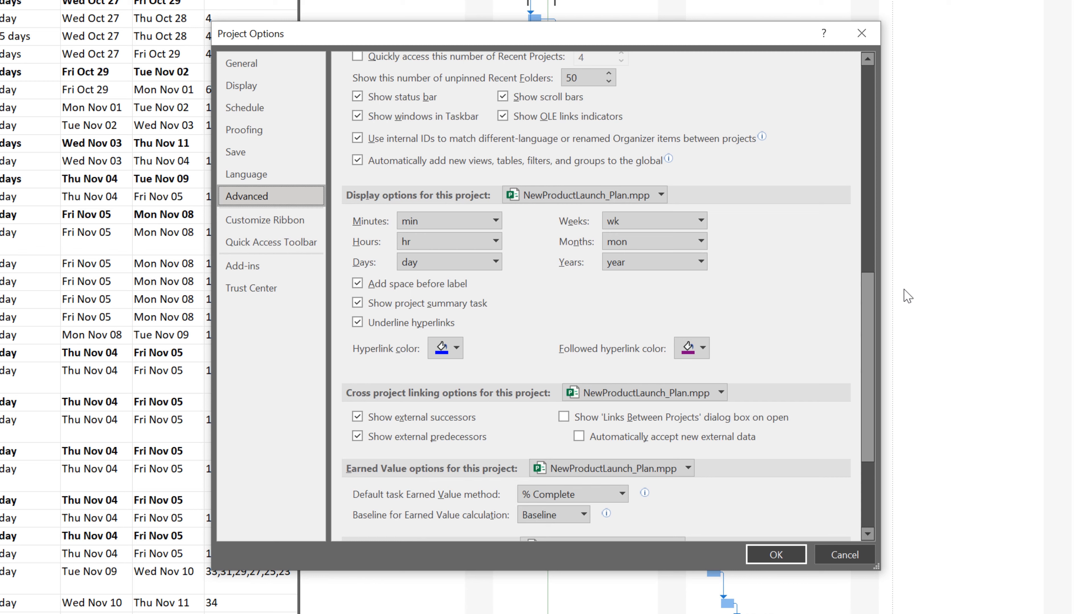
{"action": "left_click", "coordinate": [444, 223]}
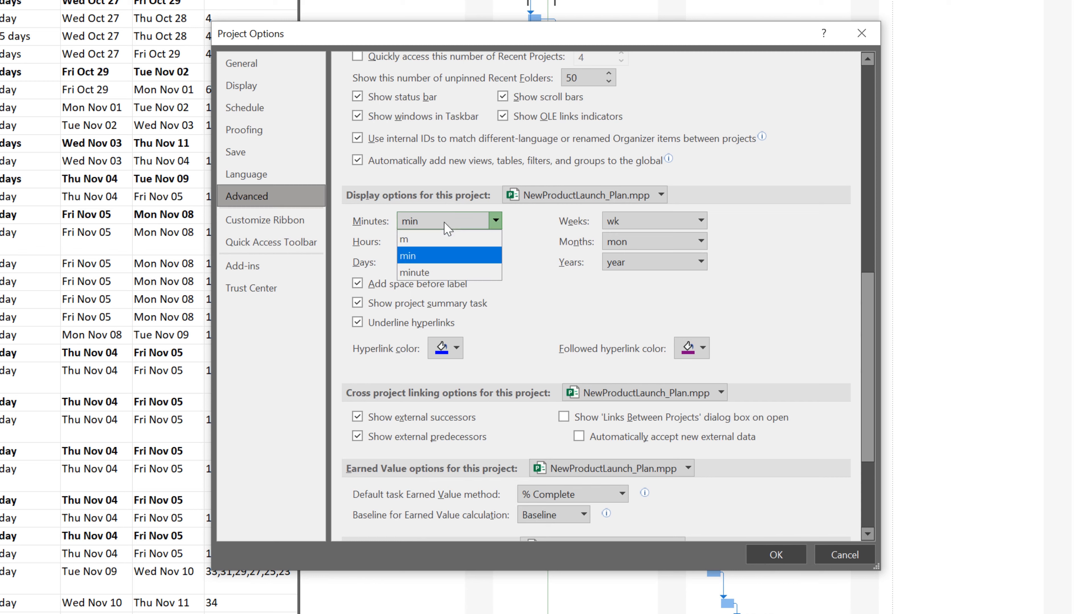
{"action": "left_click", "coordinate": [433, 235]}
{"action": "key", "text": "Up"}
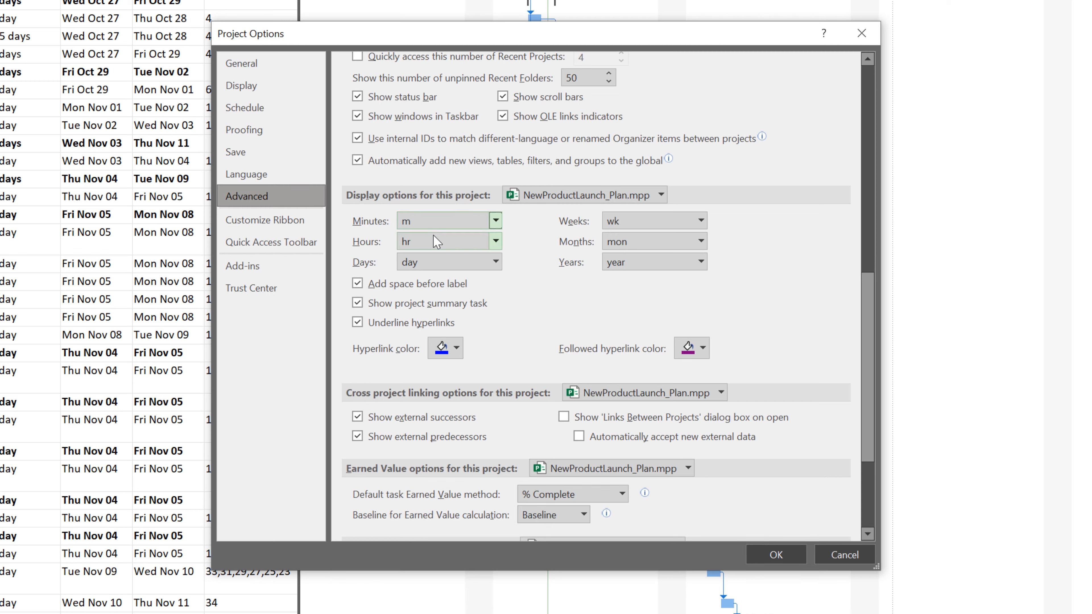
{"action": "left_click", "coordinate": [428, 243]}
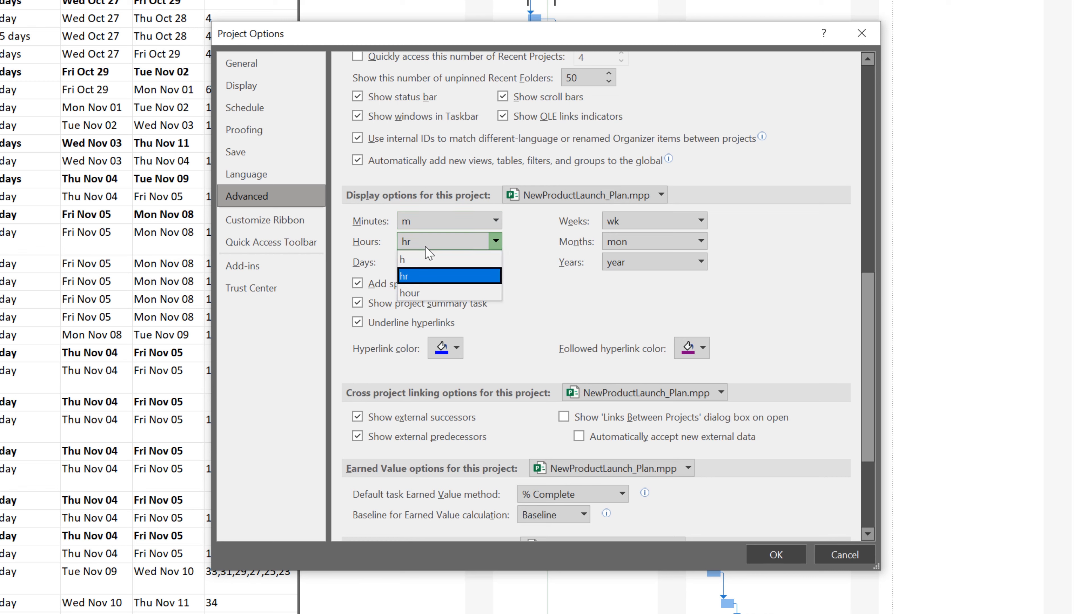
{"action": "left_click", "coordinate": [423, 260]}
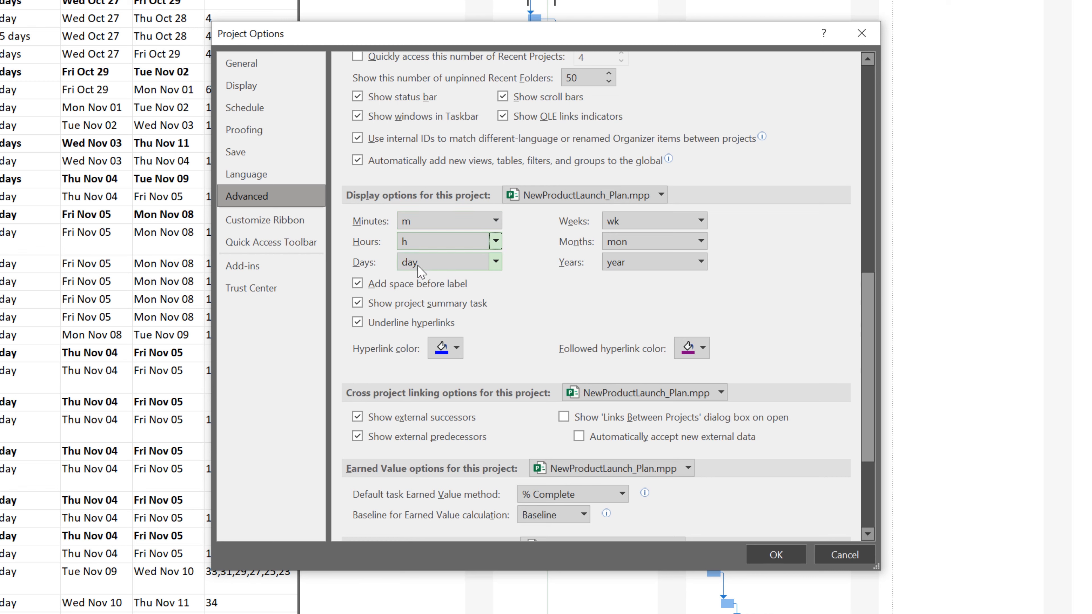
{"action": "left_click", "coordinate": [419, 269]}
{"action": "left_click", "coordinate": [422, 281]}
Abbreviate the week, month and year labels to w, mo and y, and open the ribbon customization options
{"action": "left_click", "coordinate": [636, 221]}
{"action": "left_click", "coordinate": [625, 241]}
{"action": "left_click", "coordinate": [632, 244]}
{"action": "left_click", "coordinate": [642, 256]}
{"action": "left_click", "coordinate": [644, 262]}
{"action": "left_click", "coordinate": [630, 282]}
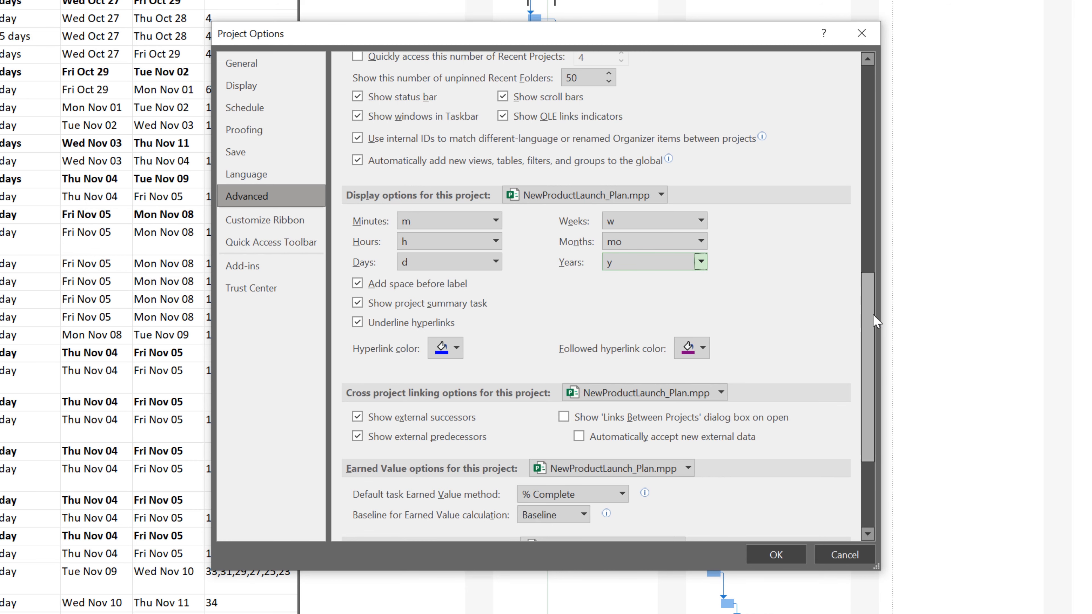
{"action": "left_click_drag", "start_coordinate": [871, 314], "coordinate": [886, 392]}
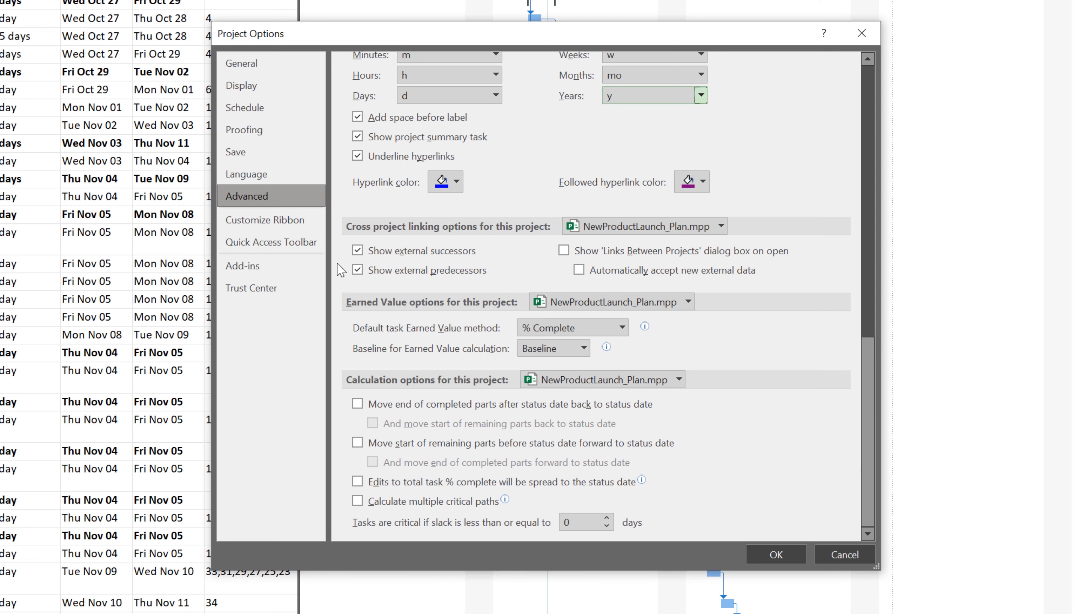
{"action": "left_click", "coordinate": [257, 224]}
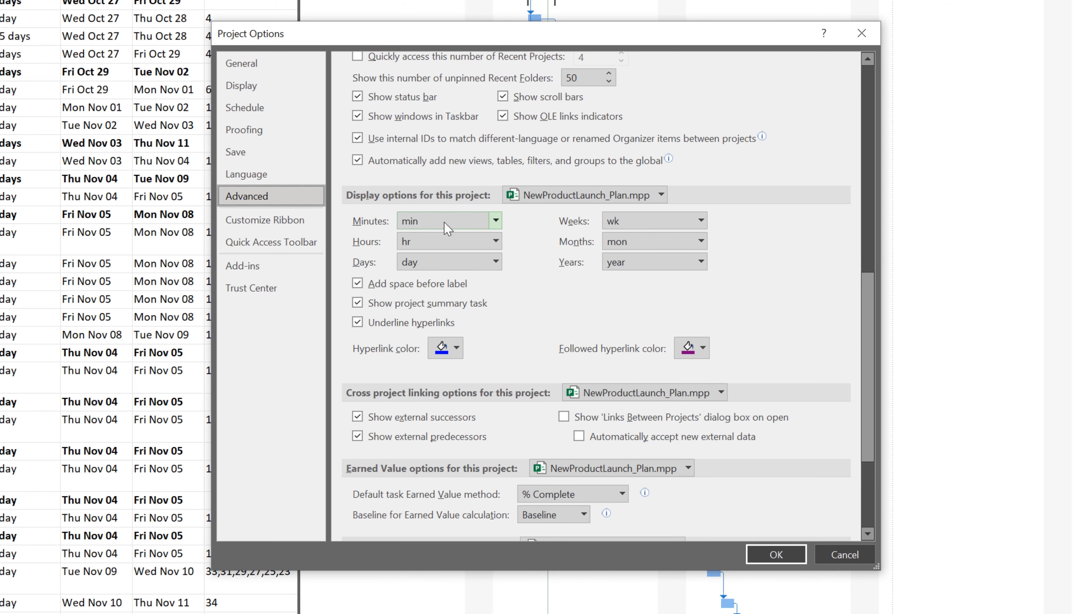
Set the duration labels for minutes, hours and days to m, h and d
{"action": "left_click", "coordinate": [443, 222]}
{"action": "left_click", "coordinate": [430, 236]}
{"action": "left_click", "coordinate": [427, 244]}
{"action": "left_click", "coordinate": [424, 262]}
{"action": "left_click", "coordinate": [424, 262]}
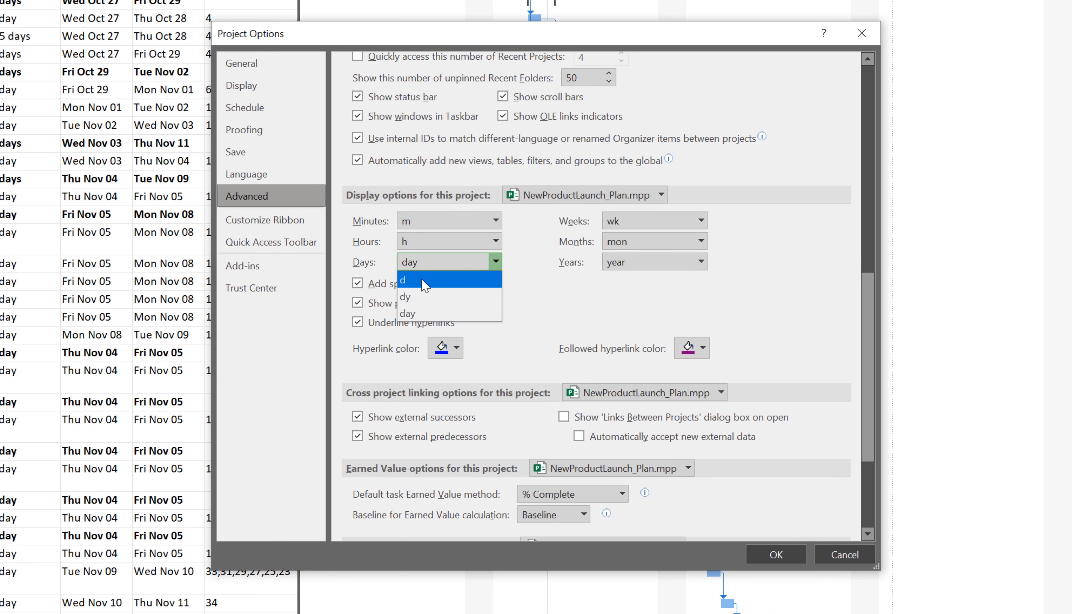
{"action": "left_click", "coordinate": [413, 280]}
Set the duration labels for weeks, months and years to w, mo and y, and apply the project options
{"action": "left_click", "coordinate": [645, 221]}
{"action": "left_click", "coordinate": [619, 238]}
{"action": "left_click", "coordinate": [645, 241]}
{"action": "left_click", "coordinate": [619, 276]}
{"action": "left_click", "coordinate": [645, 262]}
{"action": "left_click", "coordinate": [629, 282]}
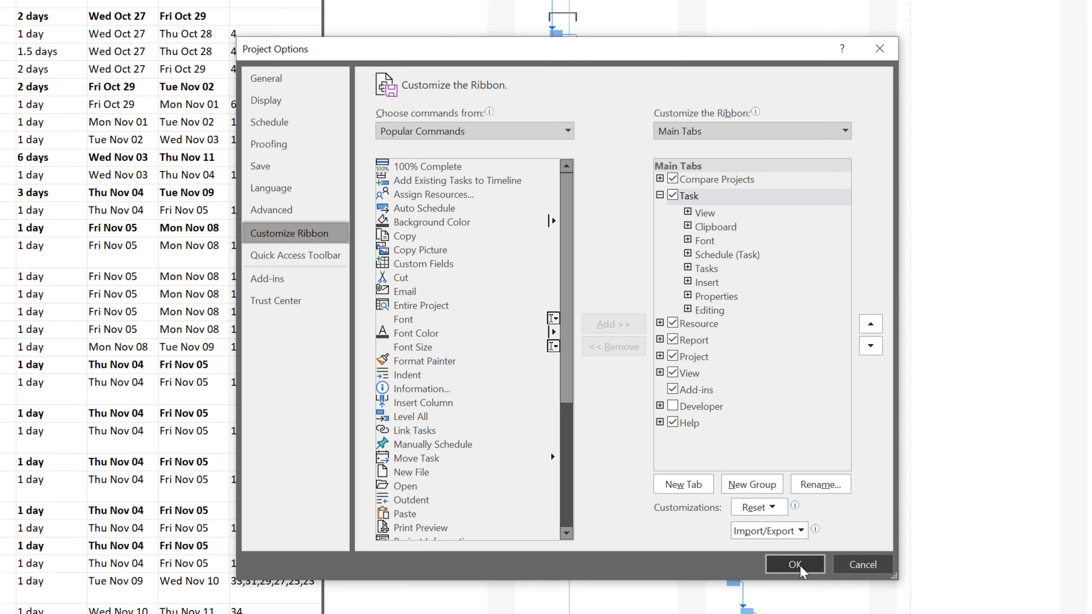
{"action": "left_click", "coordinate": [802, 564]}
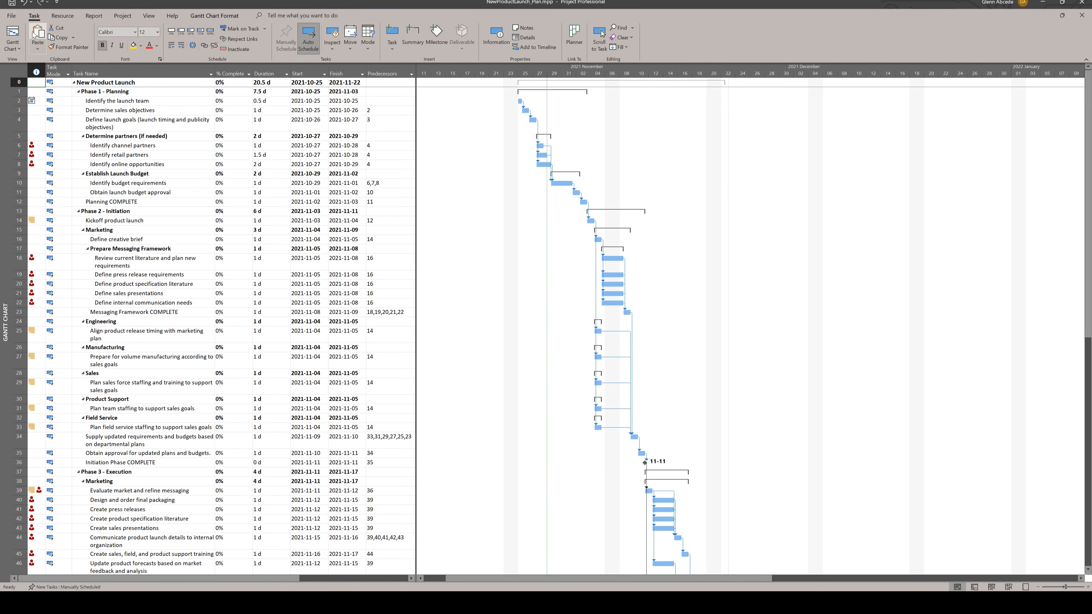
Turn off the project summary task for NewProductLaunch_Plan.mpp in the advanced project options and apply the change
{"action": "left_click", "coordinate": [11, 17]}
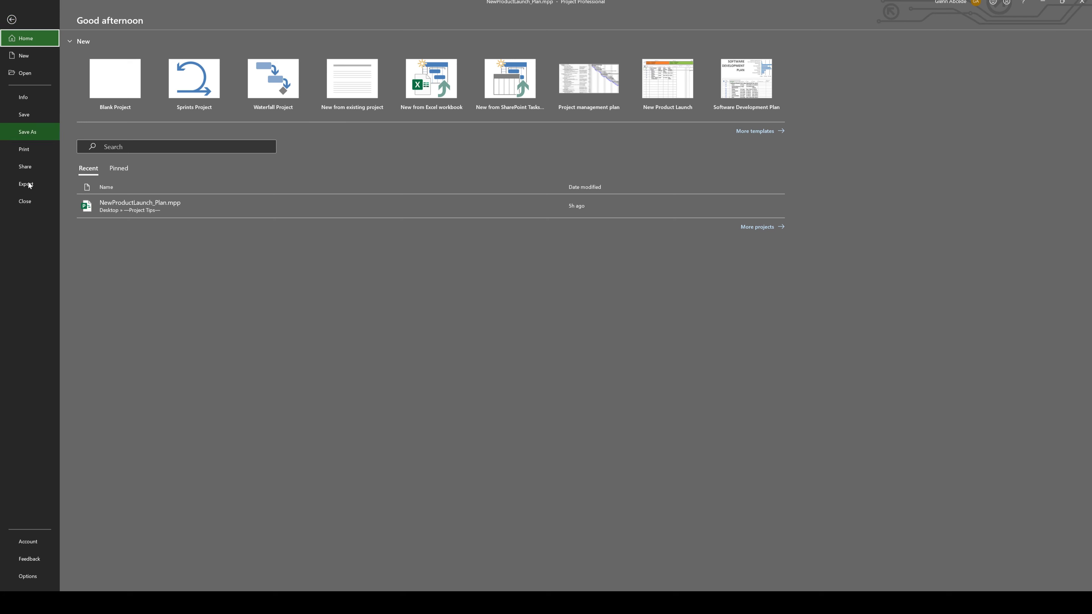
{"action": "left_click", "coordinate": [35, 574]}
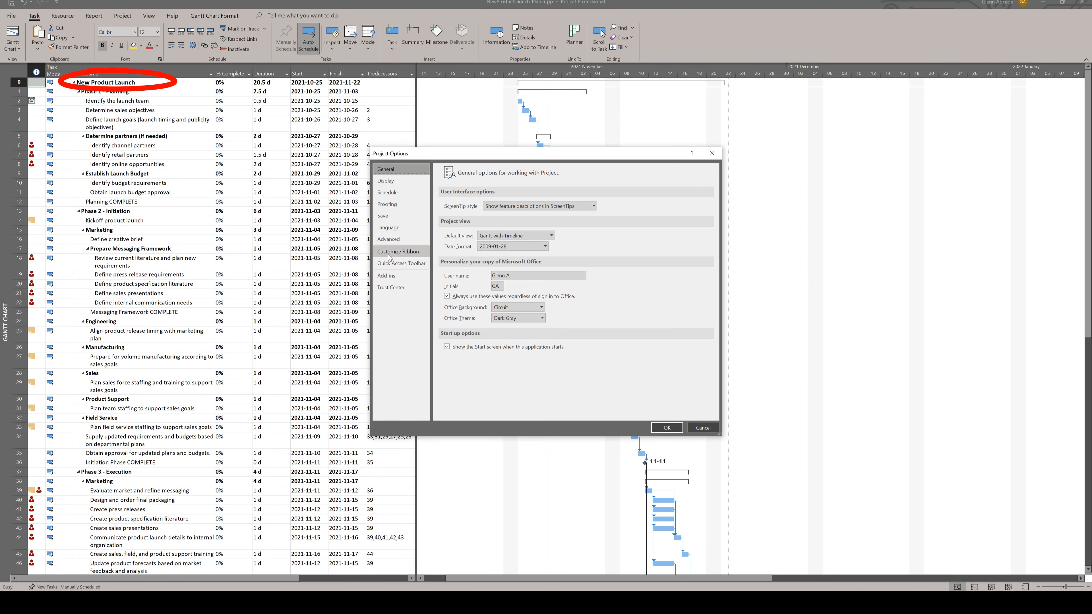
{"action": "left_click", "coordinate": [391, 241]}
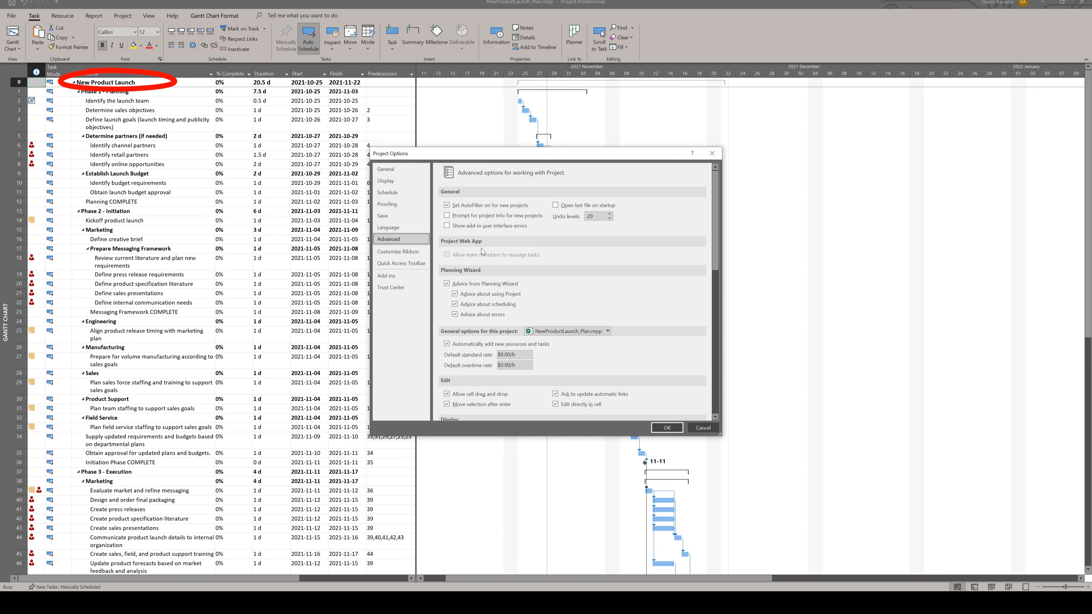
{"action": "left_click_drag", "start_coordinate": [717, 210], "coordinate": [765, 378]}
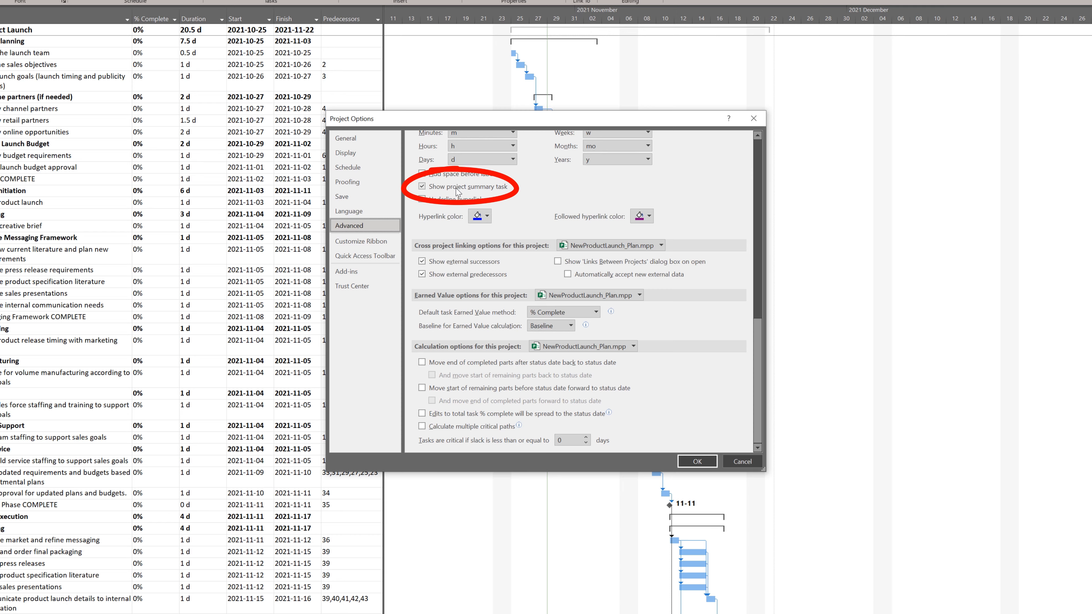
{"action": "left_click_drag", "start_coordinate": [369, 115], "coordinate": [156, 20]}
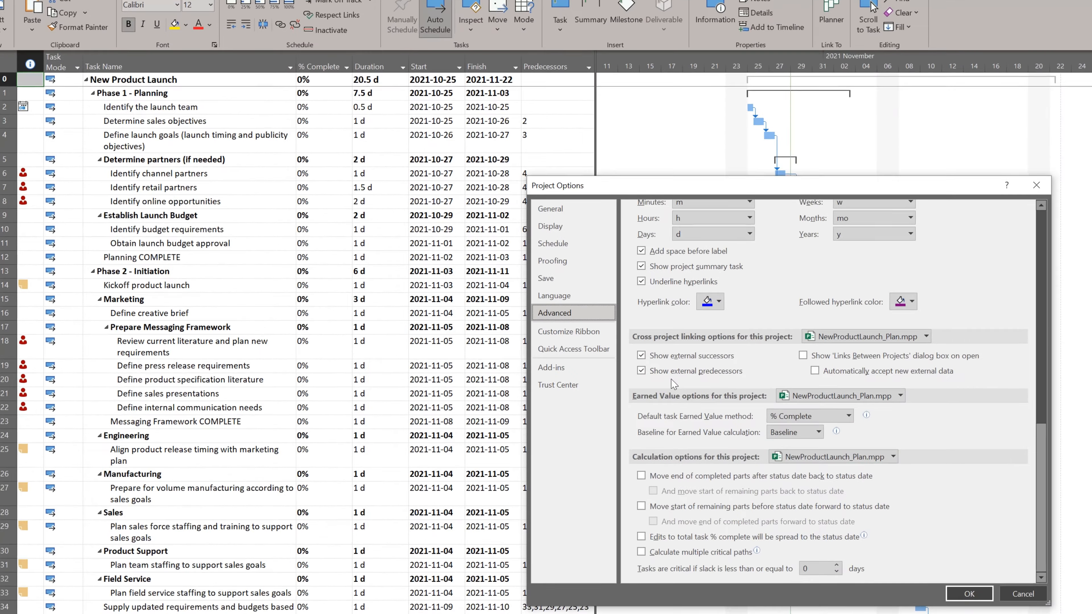
{"action": "left_click", "coordinate": [664, 267]}
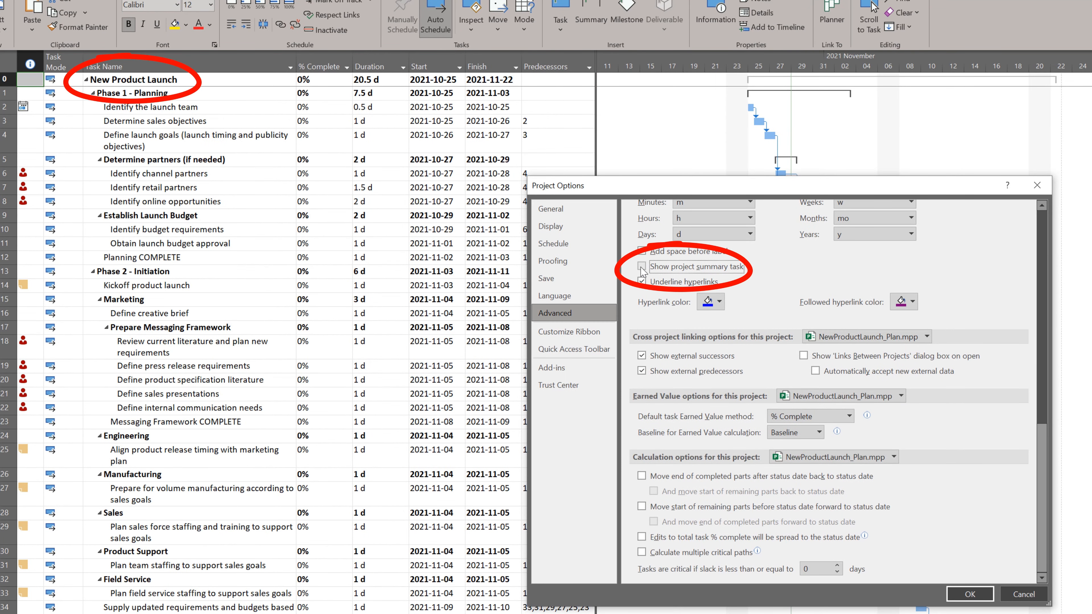
{"action": "left_click", "coordinate": [969, 594]}
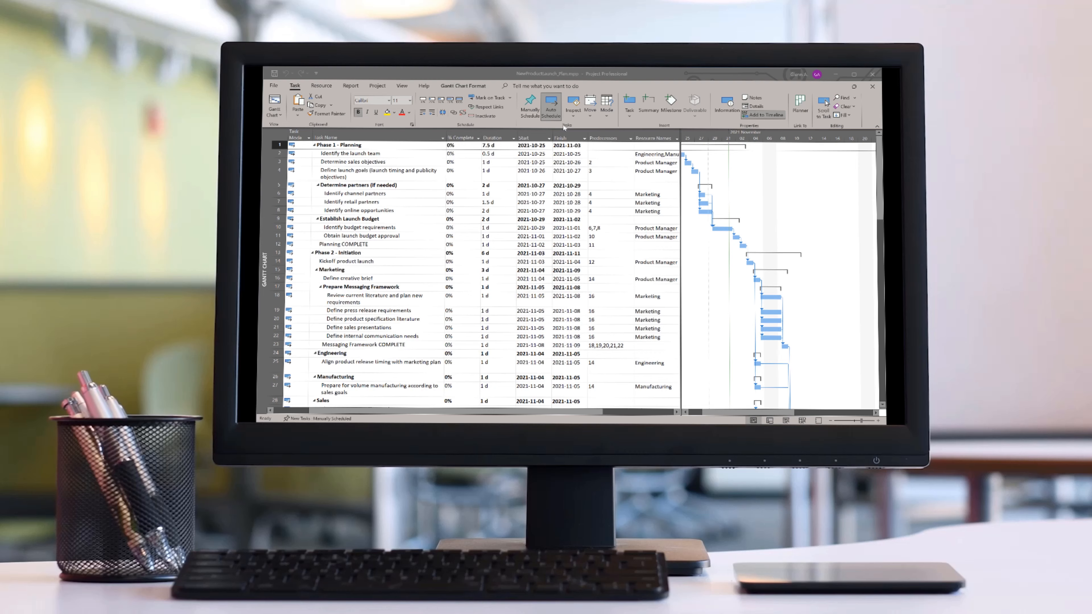
Narrow the Task Name, % Complete, Duration, Predecessors and Resource Names columns, and bring the Gantt chart back beside Resource Names
{"action": "left_click_drag", "start_coordinate": [681, 226], "coordinate": [877, 226]}
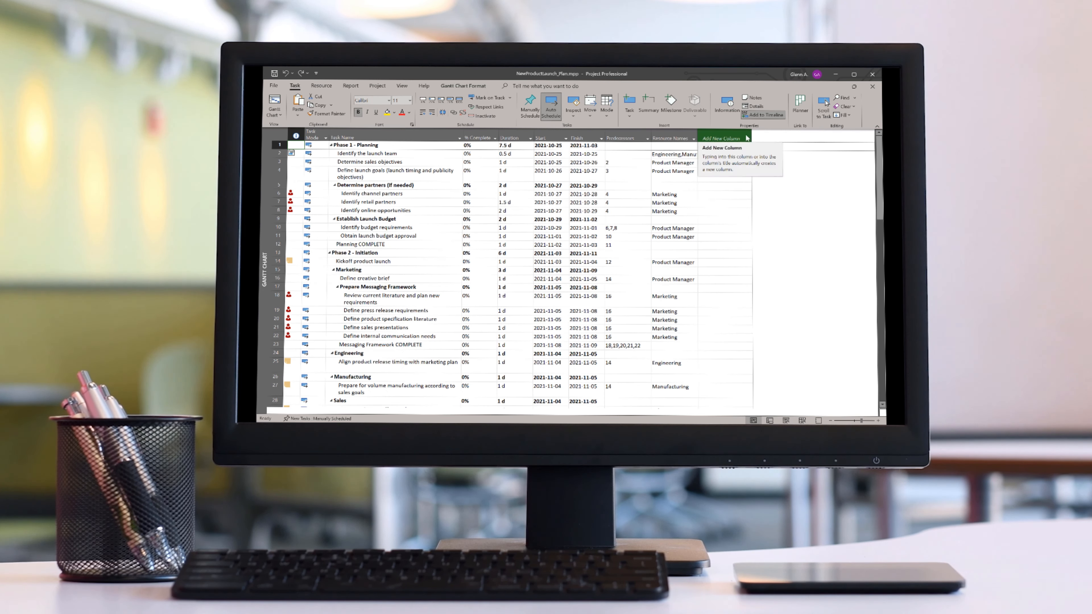
{"action": "mouse_move", "coordinate": [460, 137]}
{"action": "left_mouse_down"}
{"action": "mouse_move", "coordinate": [448, 136]}
{"action": "mouse_move", "coordinate": [480, 143]}
{"action": "left_mouse_up"}
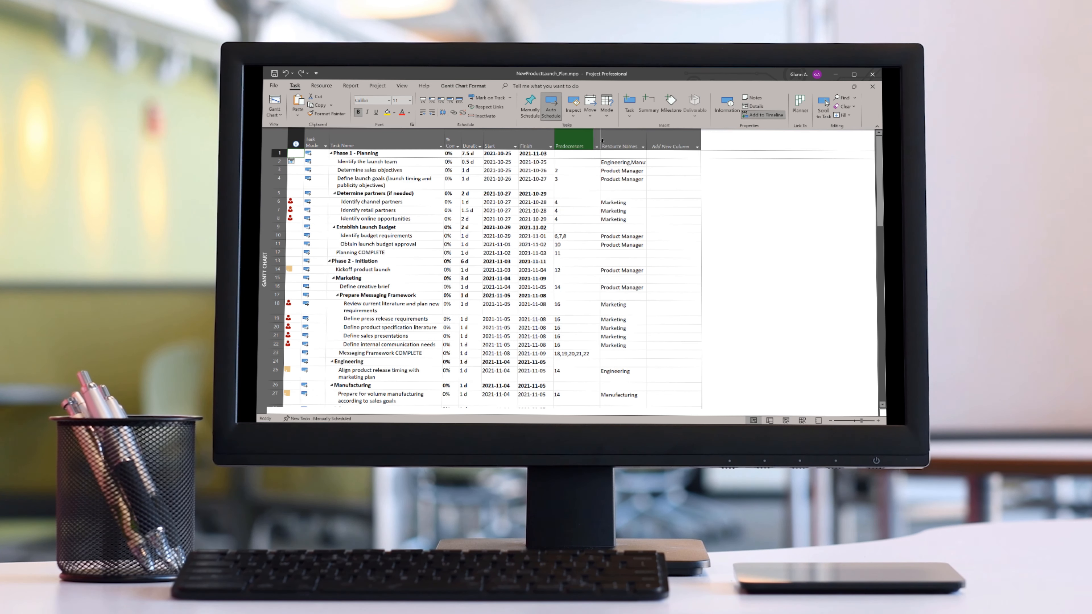
{"action": "mouse_move", "coordinate": [599, 144]}
{"action": "left_mouse_down"}
{"action": "mouse_move", "coordinate": [576, 143]}
{"action": "mouse_move", "coordinate": [607, 144]}
{"action": "left_mouse_up"}
{"action": "left_click_drag", "start_coordinate": [878, 414], "coordinate": [606, 378]}
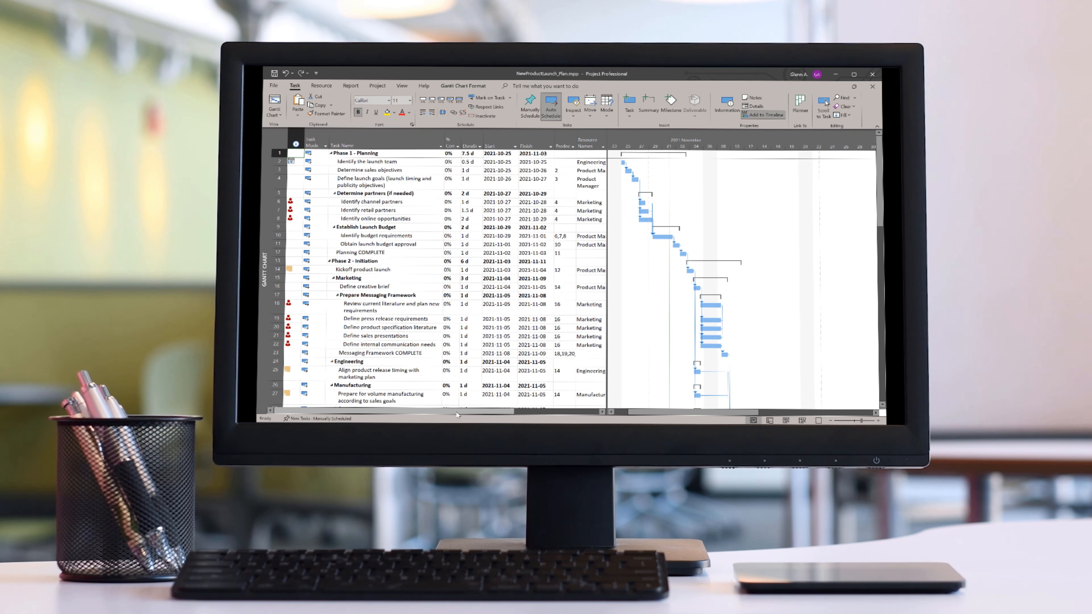
Narrow the Task Mode and Task Name columns further, and pull the Gantt chart divider in to the edge of Resource Names
{"action": "left_click_drag", "start_coordinate": [329, 142], "coordinate": [319, 143]}
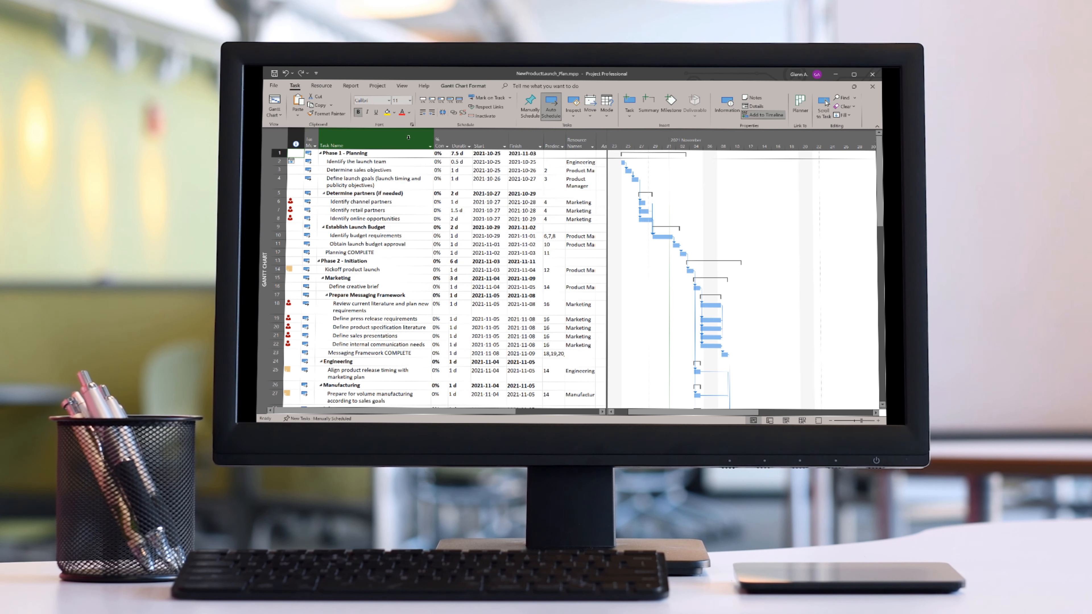
{"action": "left_click_drag", "start_coordinate": [433, 137], "coordinate": [427, 138]}
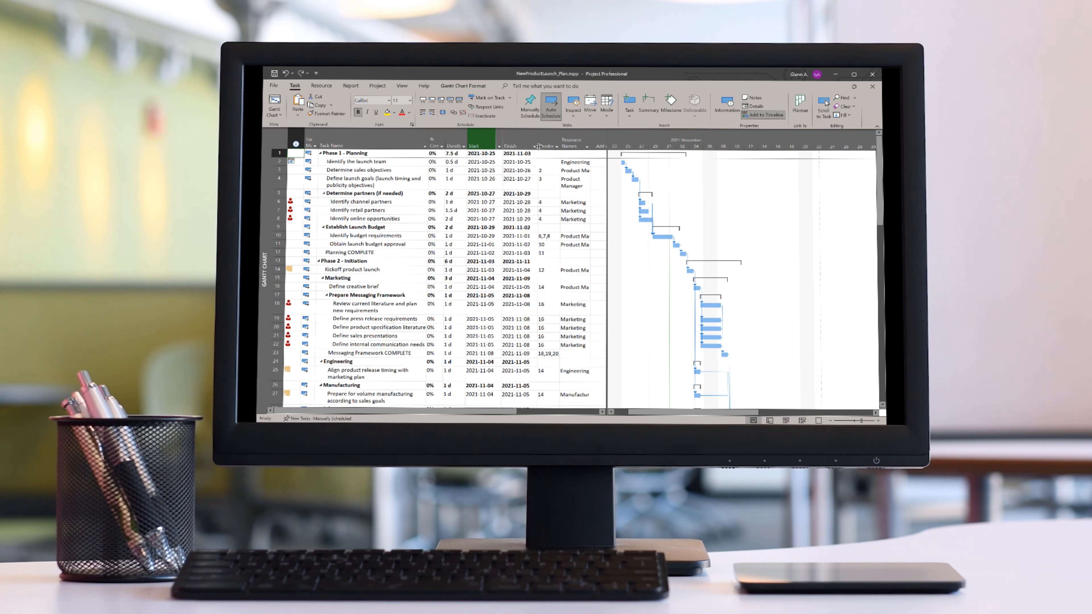
{"action": "left_click_drag", "start_coordinate": [607, 146], "coordinate": [592, 146]}
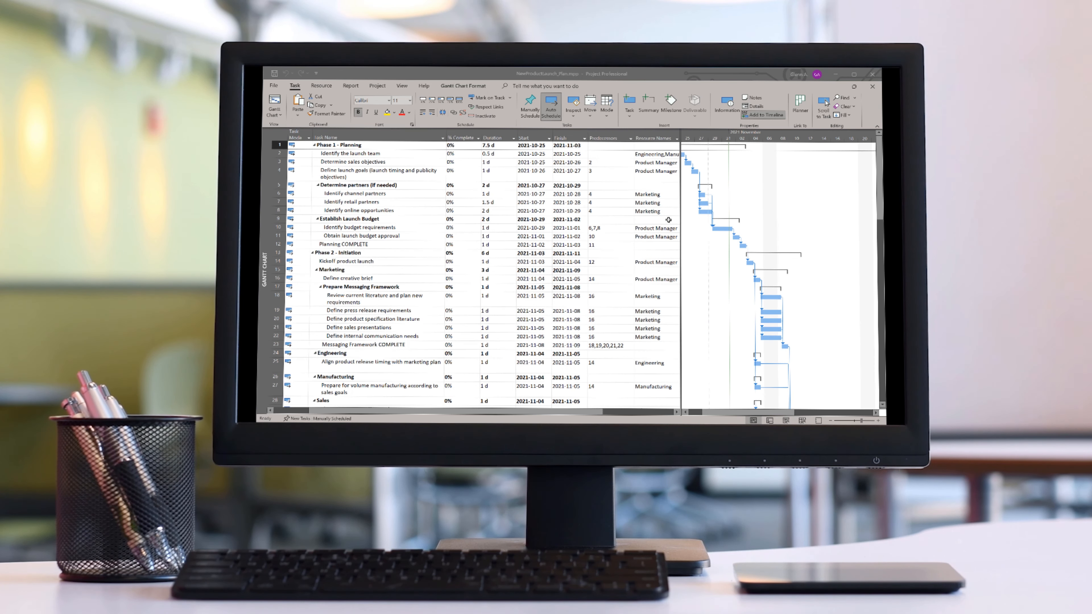
Expand the task table over the Gantt chart and narrow its Task Name, % Complete, Duration, Predecessors and Resource Names columns
{"action": "left_click_drag", "start_coordinate": [679, 228], "coordinate": [872, 227]}
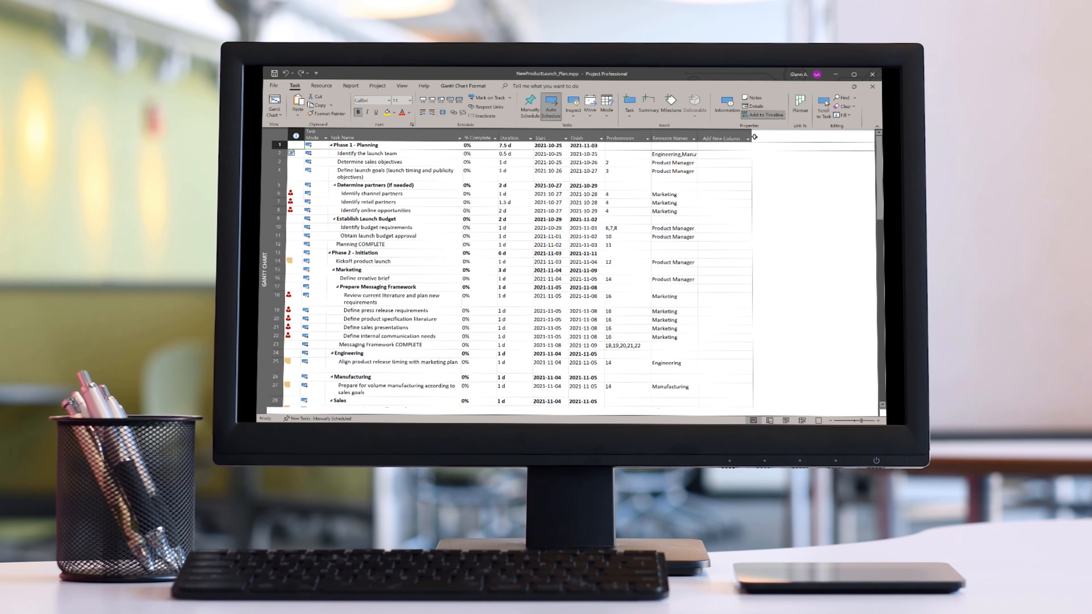
{"action": "left_click", "coordinate": [725, 137]}
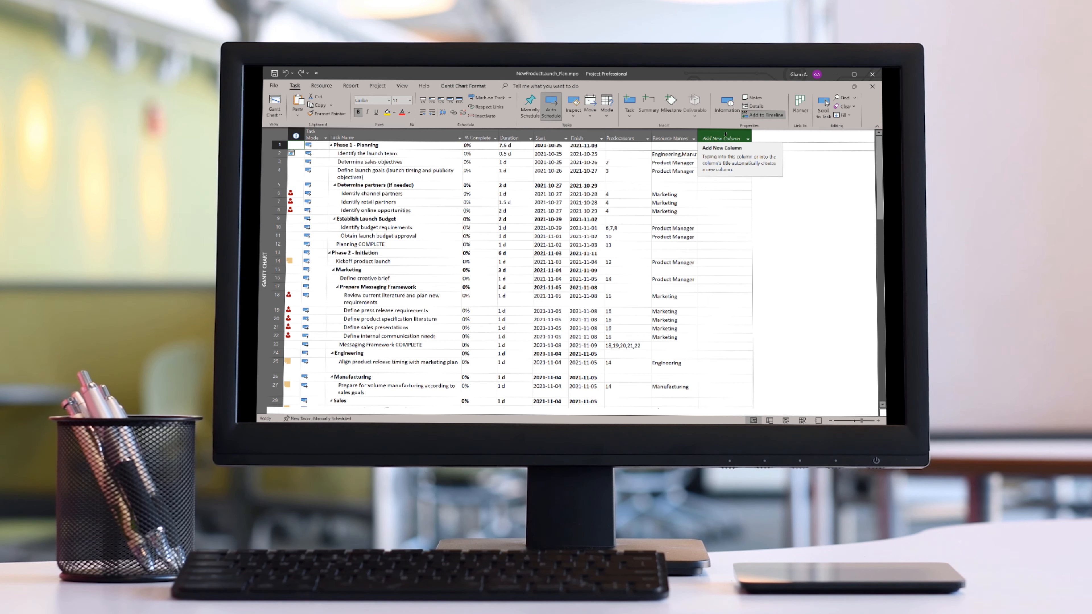
{"action": "left_click", "coordinate": [477, 138]}
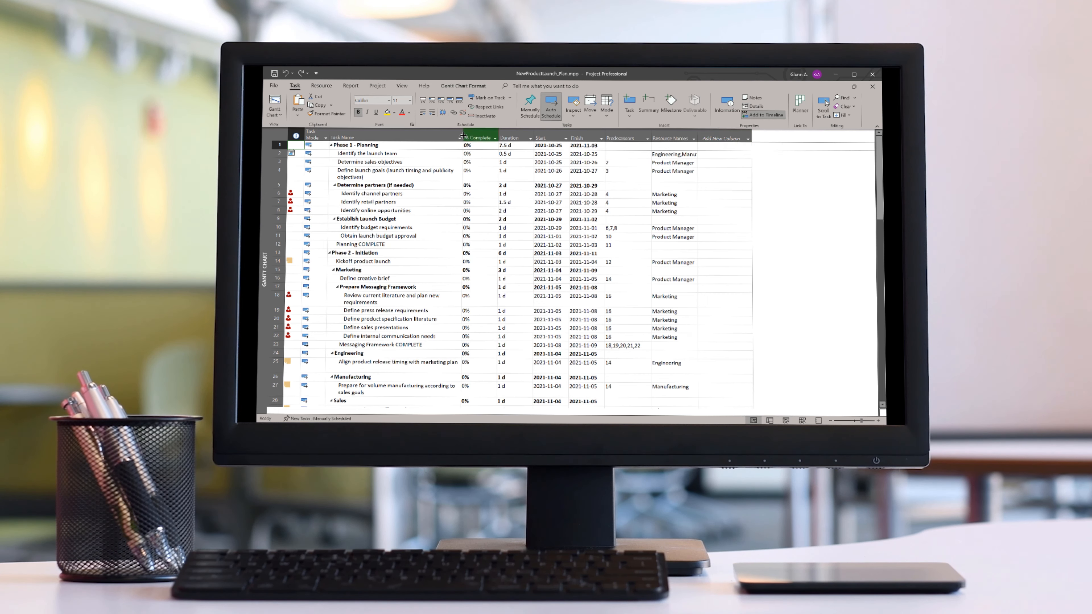
{"action": "left_click_drag", "start_coordinate": [459, 137], "coordinate": [483, 137]}
{"action": "left_click", "coordinate": [484, 137]}
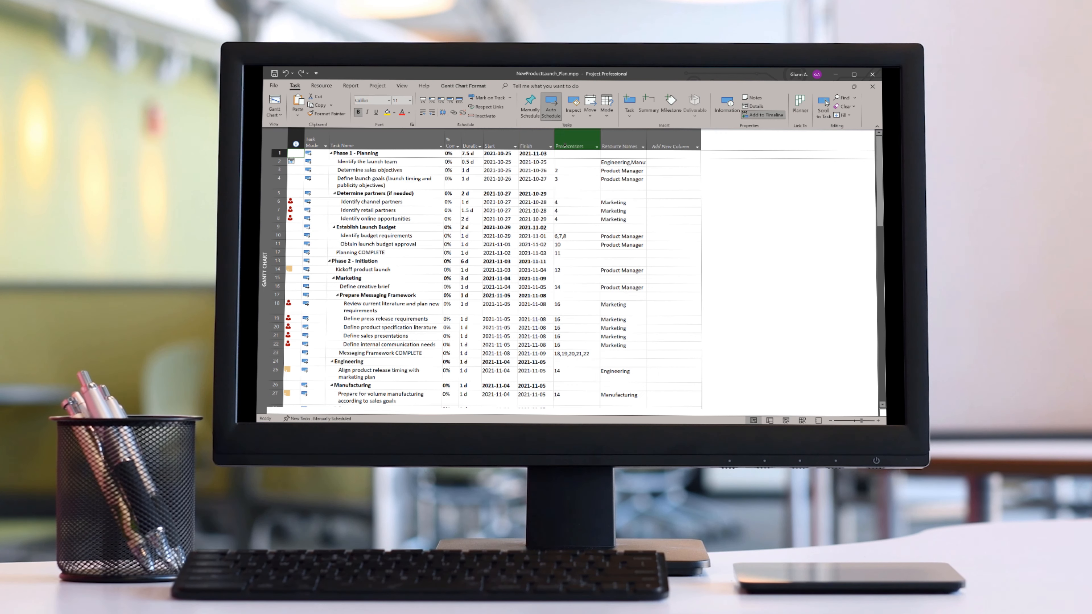
{"action": "mouse_move", "coordinate": [600, 143]}
{"action": "left_mouse_down"}
{"action": "mouse_move", "coordinate": [577, 143]}
{"action": "mouse_move", "coordinate": [621, 143]}
{"action": "mouse_move", "coordinate": [608, 143]}
{"action": "left_mouse_up"}
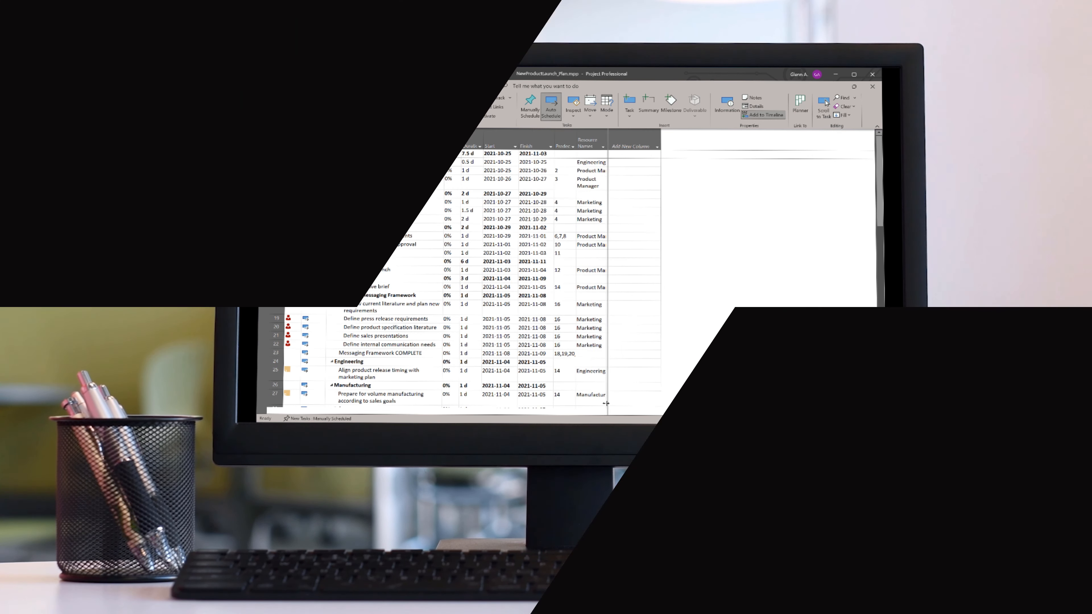